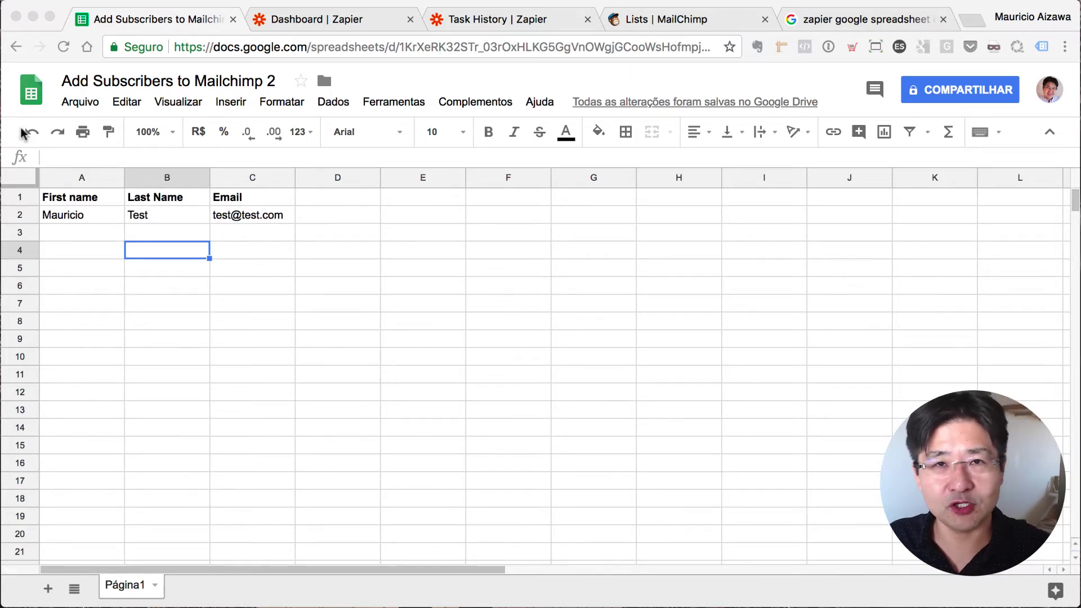
- Enter a second subscriber's first name, last name and e-mail address across row 3 (A3–C3)
left_click(66, 233)
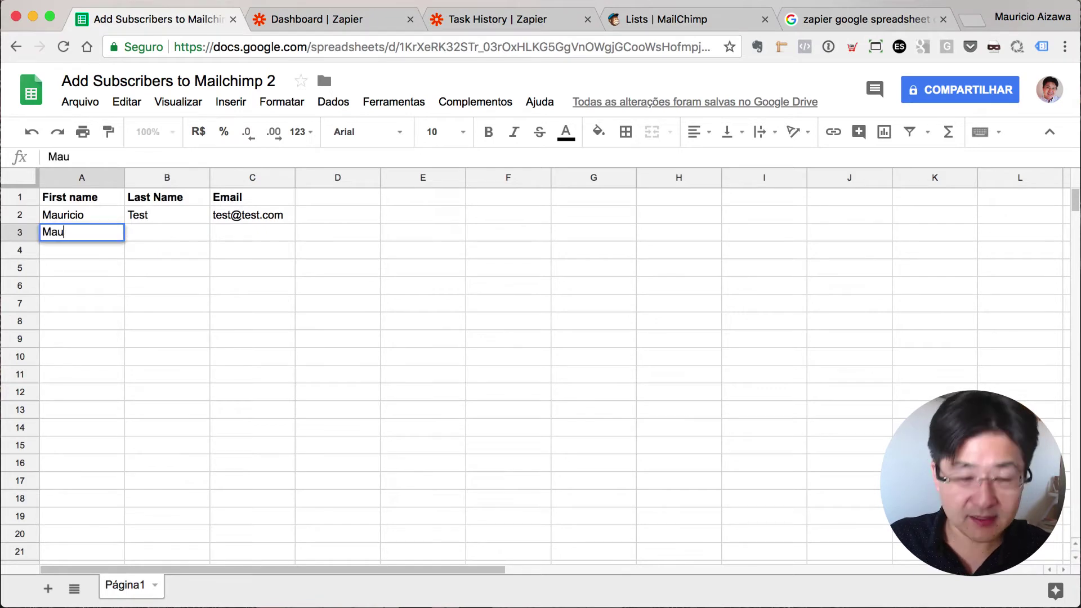
key("Tab")
key("Tab")
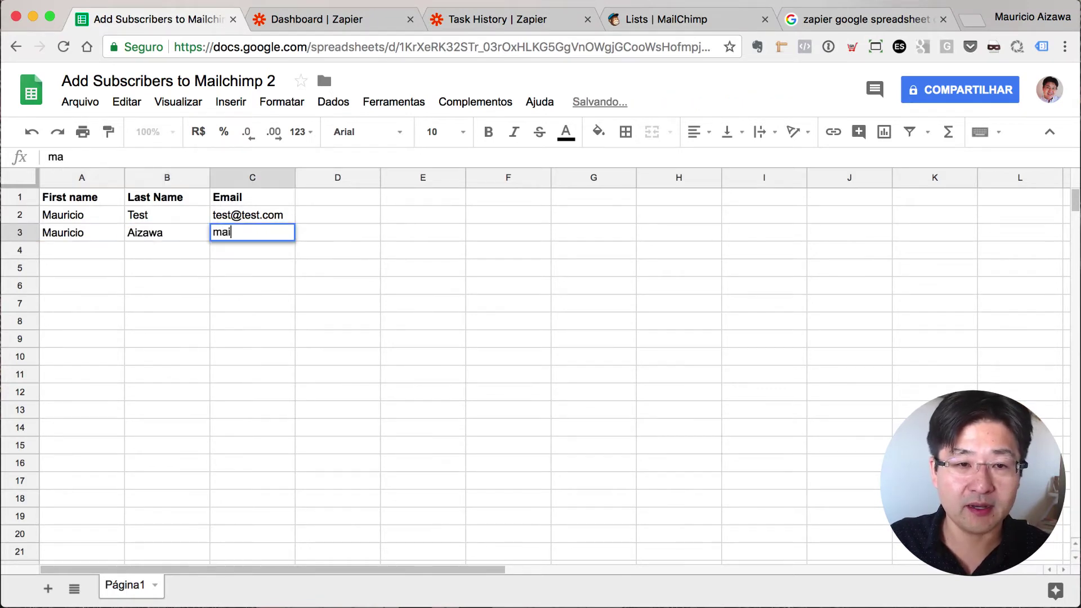
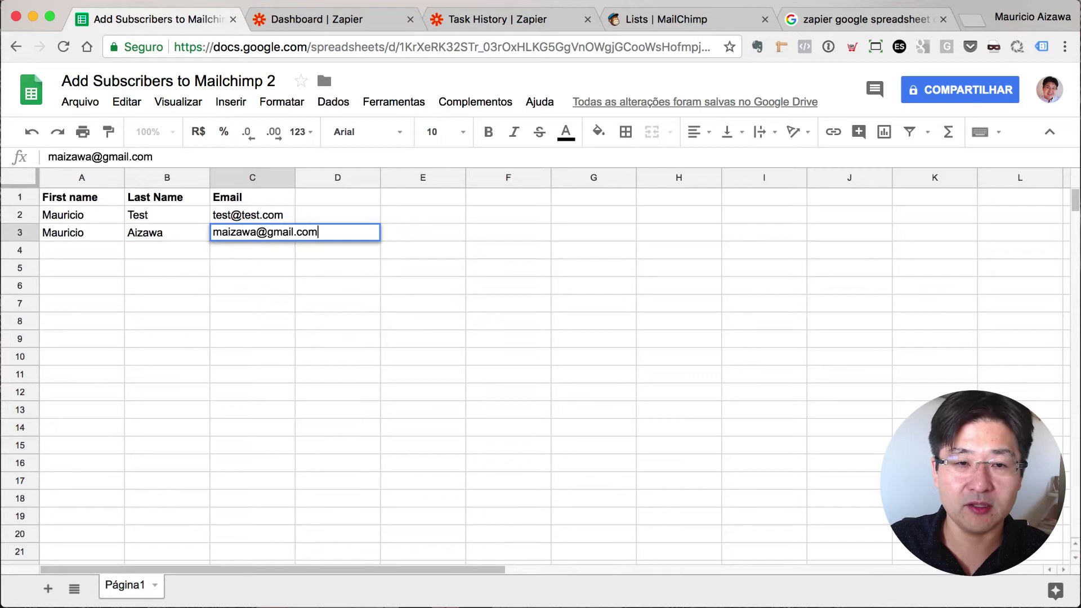
key("Return")
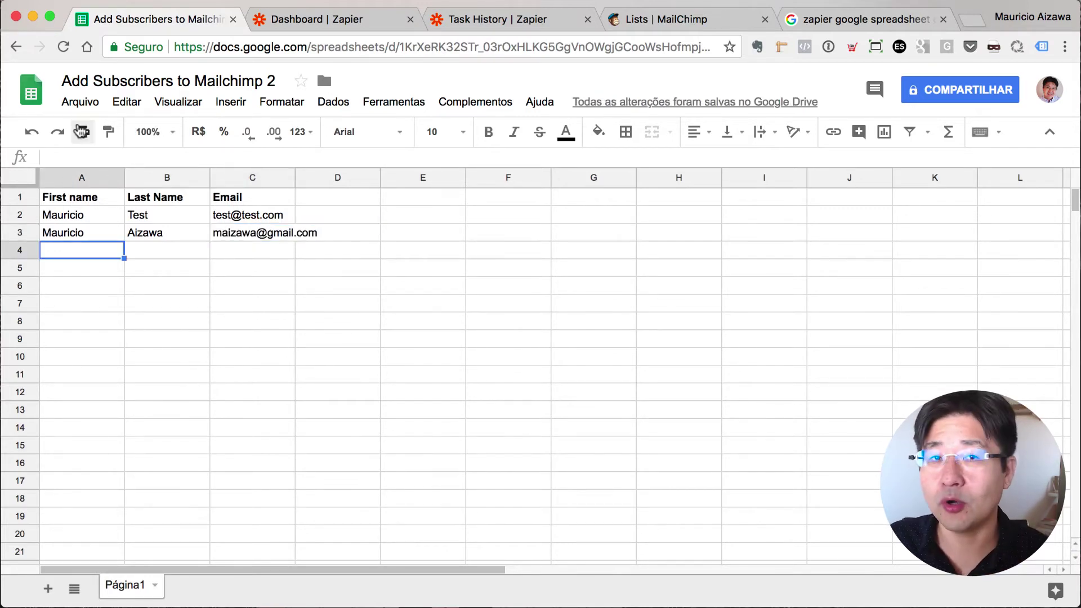
- From the Zapier dashboard, run the Sheets-to-MailChimp zap manually via its options menu
left_click(356, 22)
left_click(976, 346)
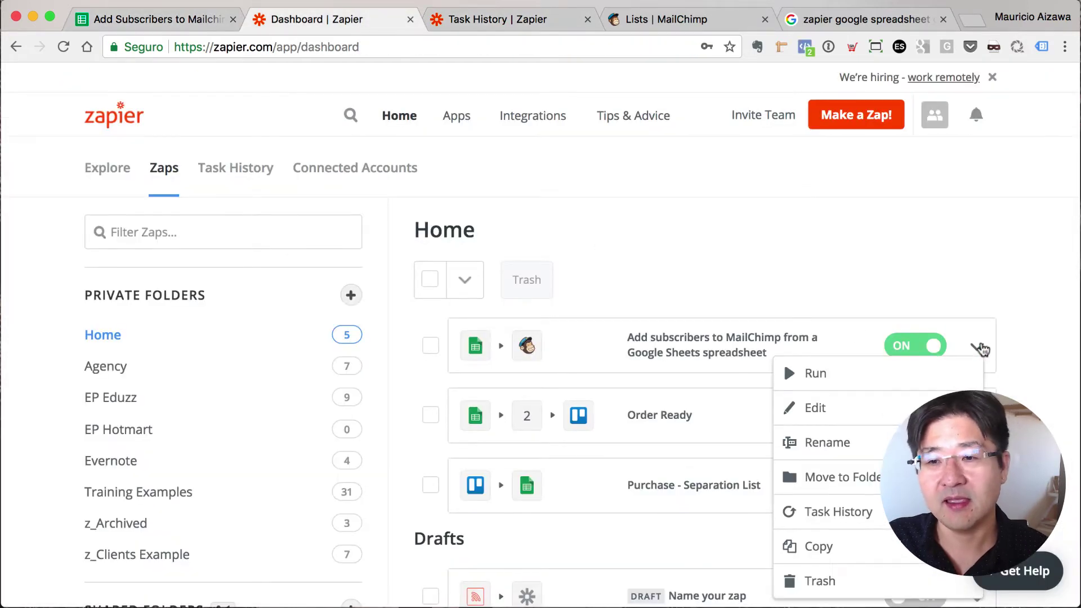
left_click(916, 376)
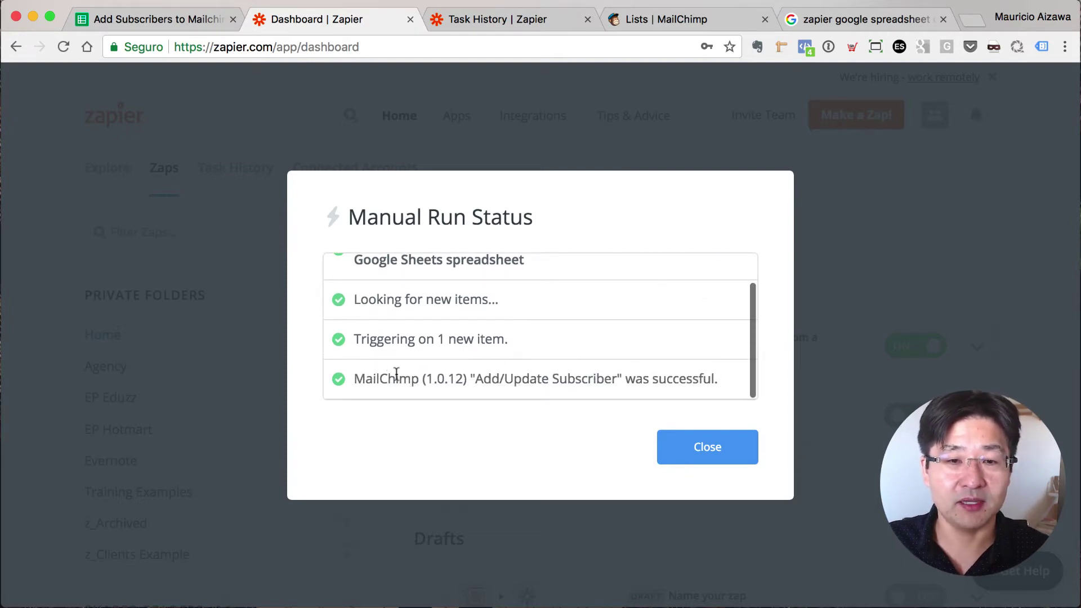
- Close the run report, then reload MailChimp's Zapier Training list to check the new contact
left_click(718, 450)
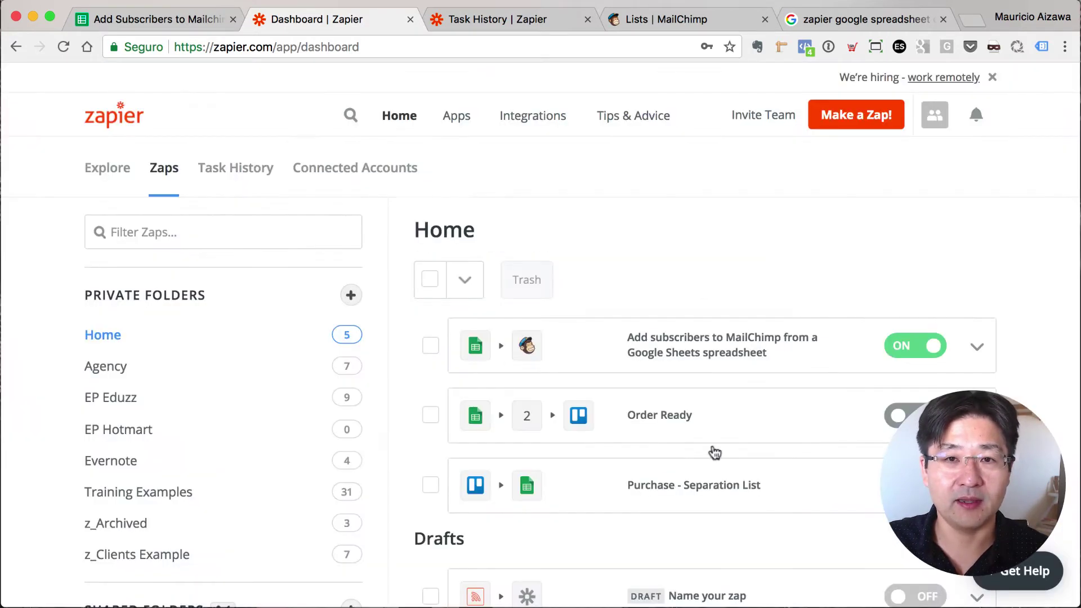
left_click(692, 20)
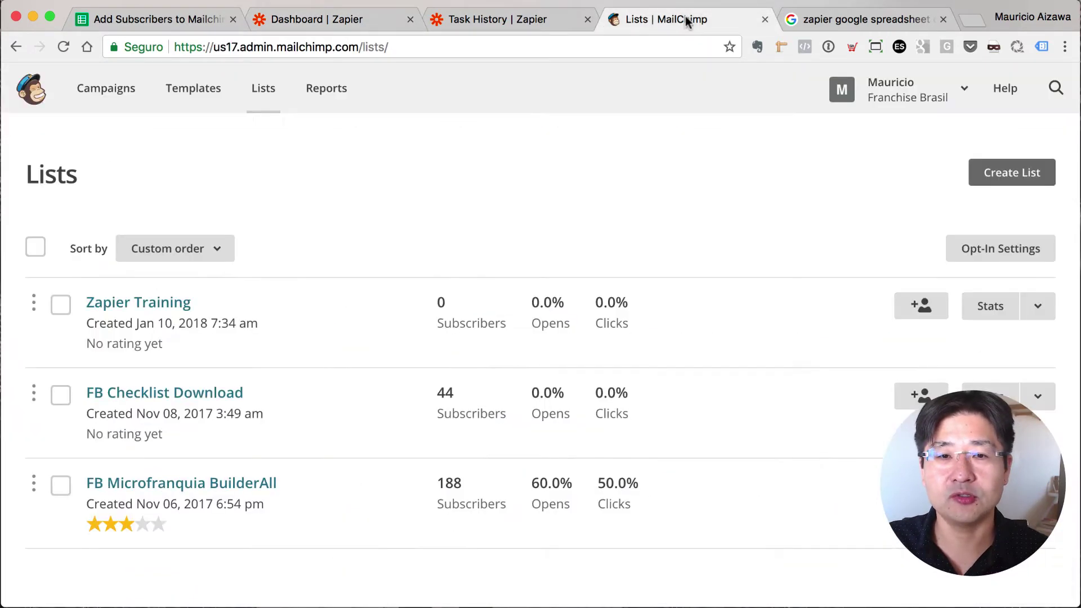
left_click(133, 308)
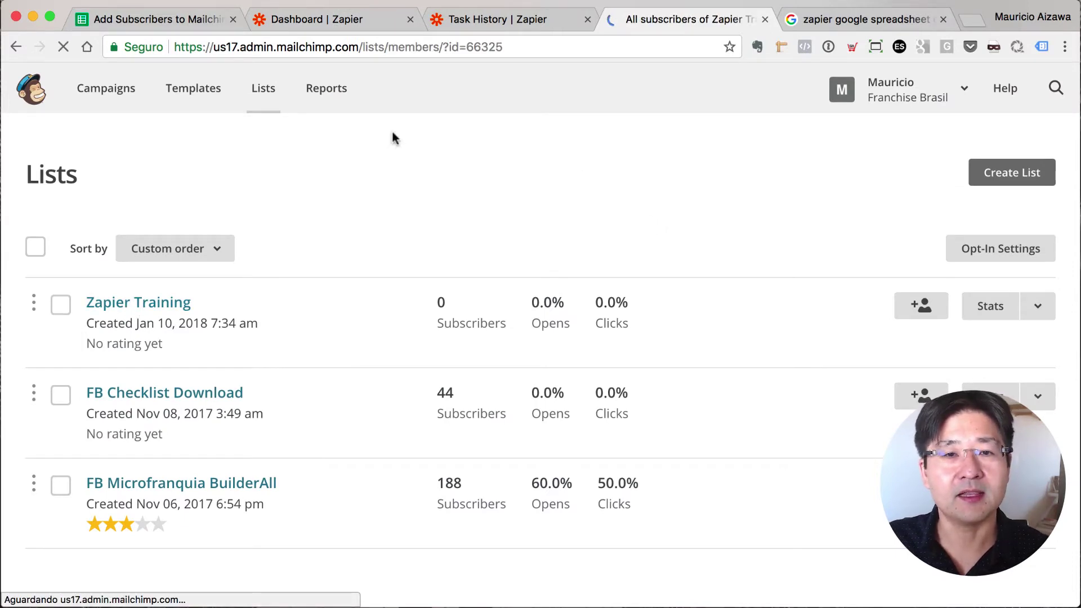
left_click(62, 47)
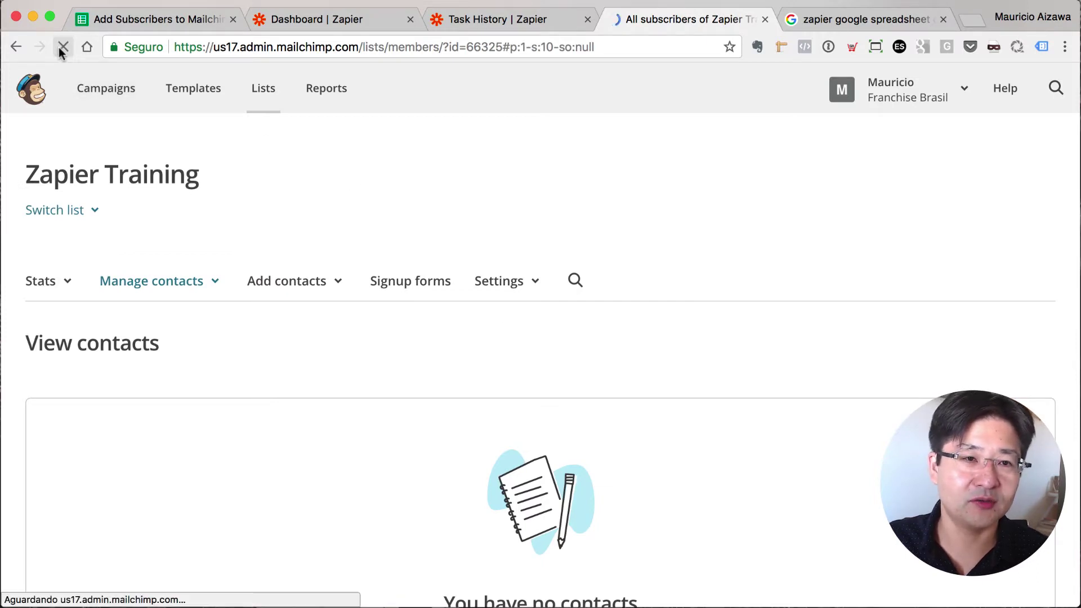
scroll(272, 406, "down", 3)
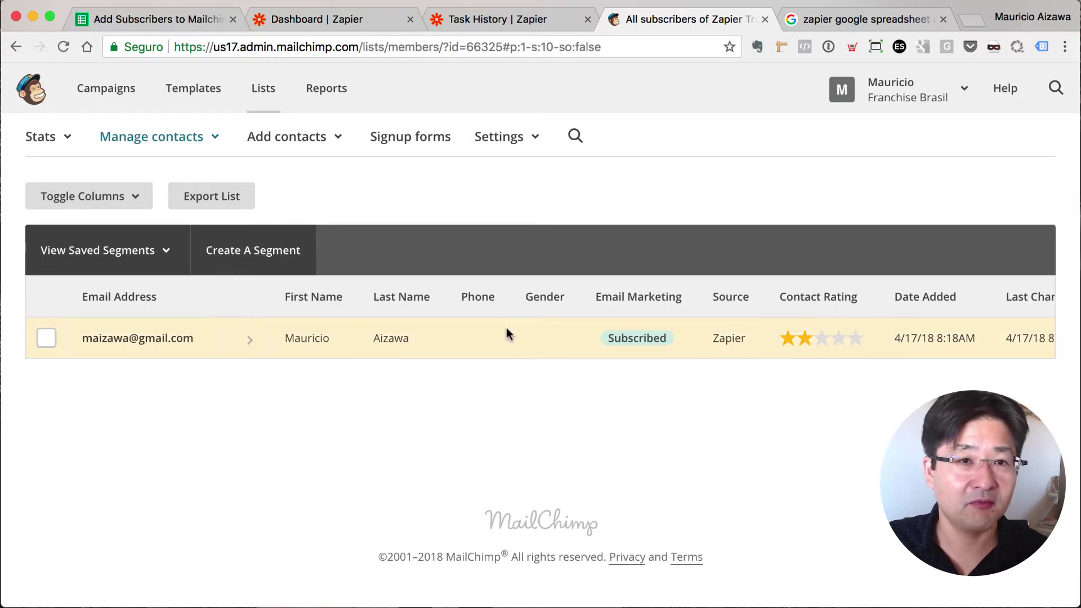
- Start a new zap and set Google Sheets' New Spreadsheet Row, found via 'goo', as its trigger
left_click(315, 19)
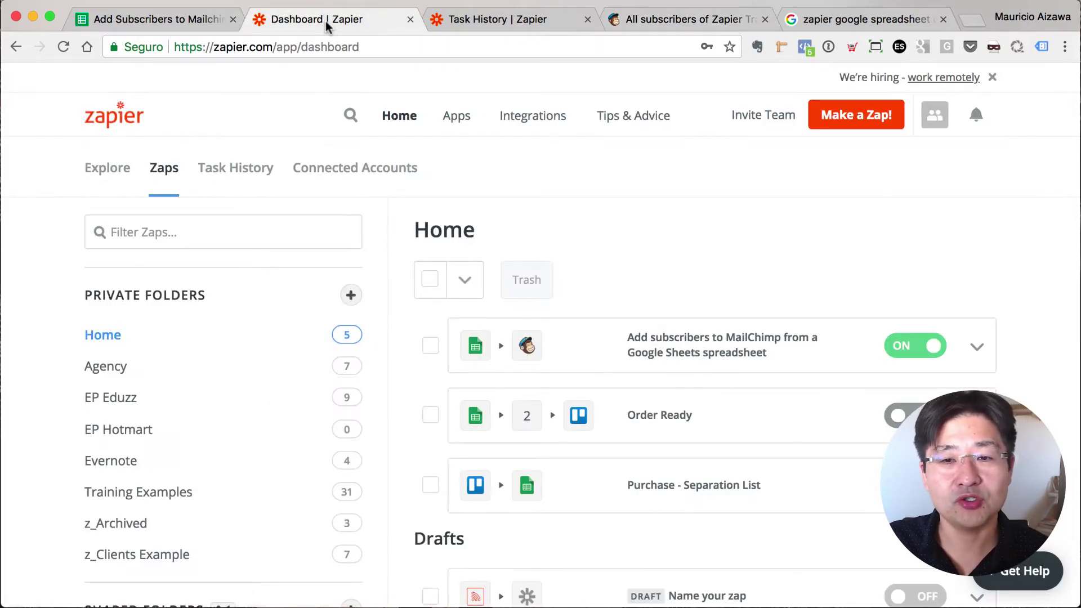
scroll(818, 250, "down", 1)
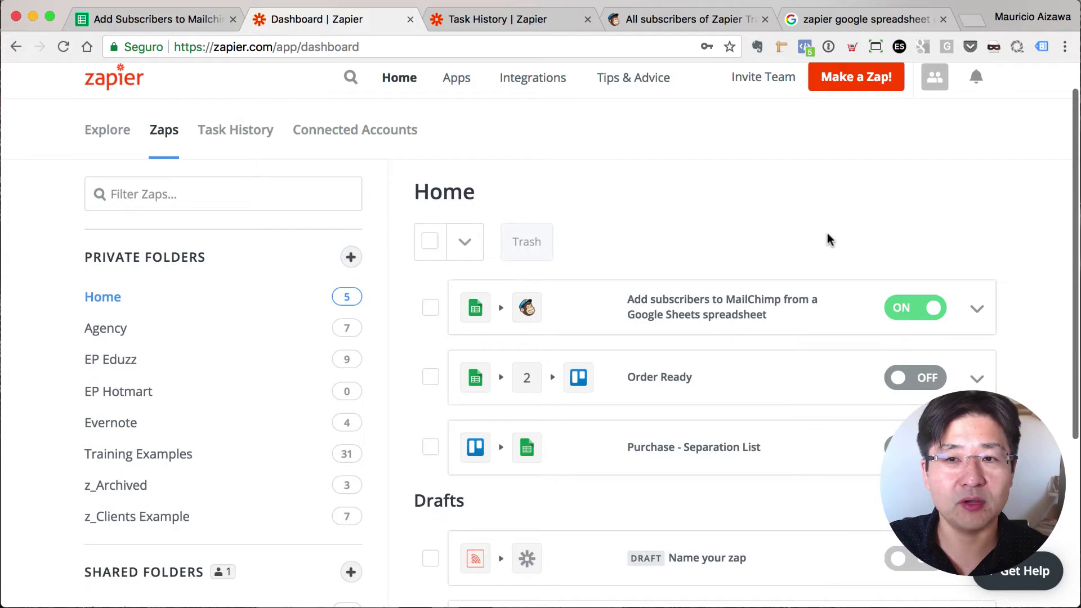
left_click(863, 82)
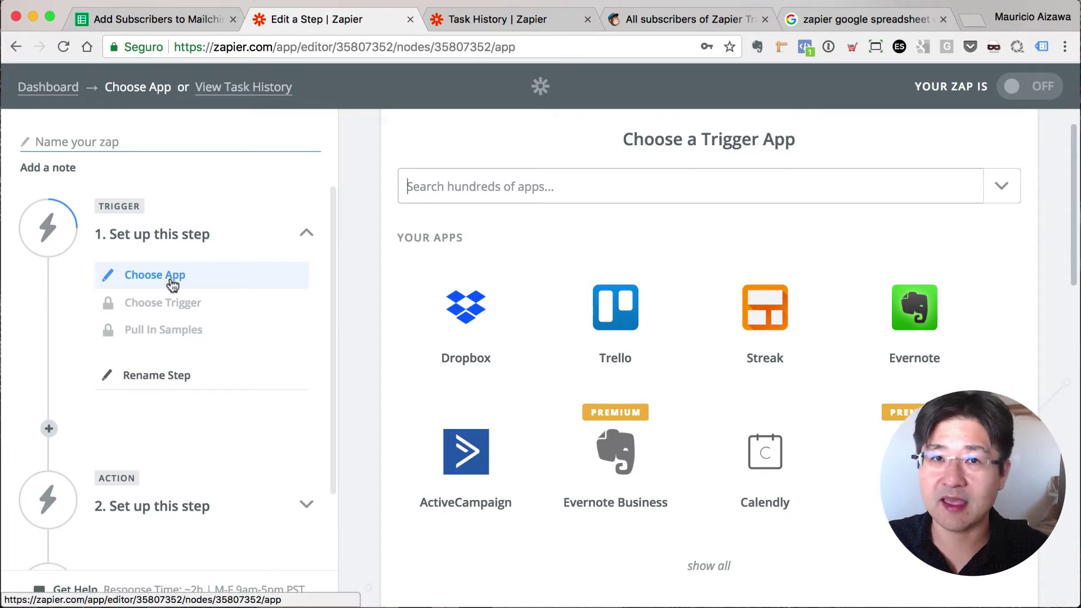
left_click(484, 192)
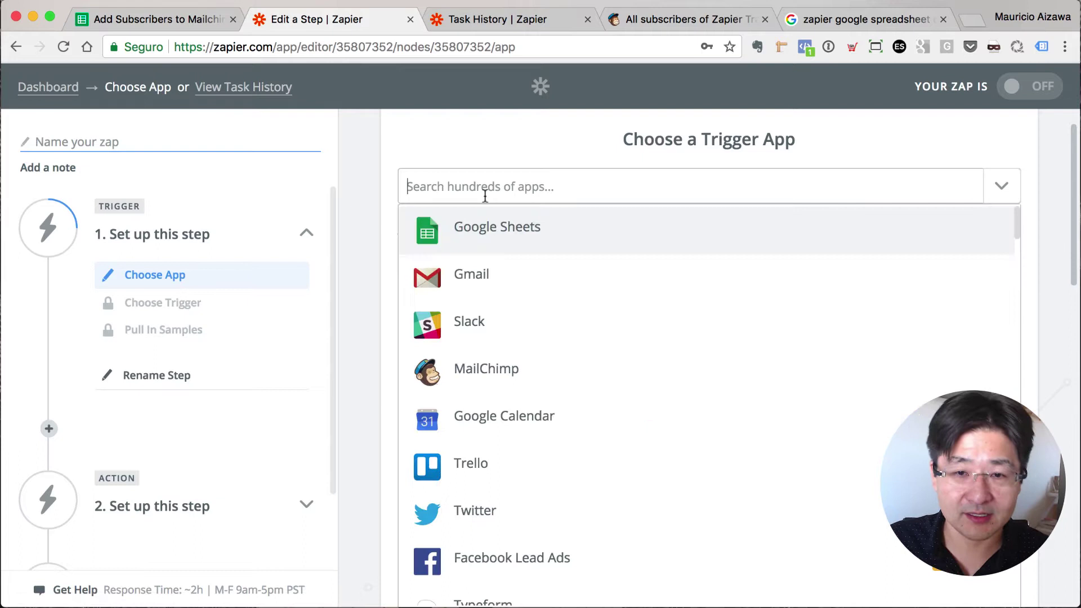
type("goo")
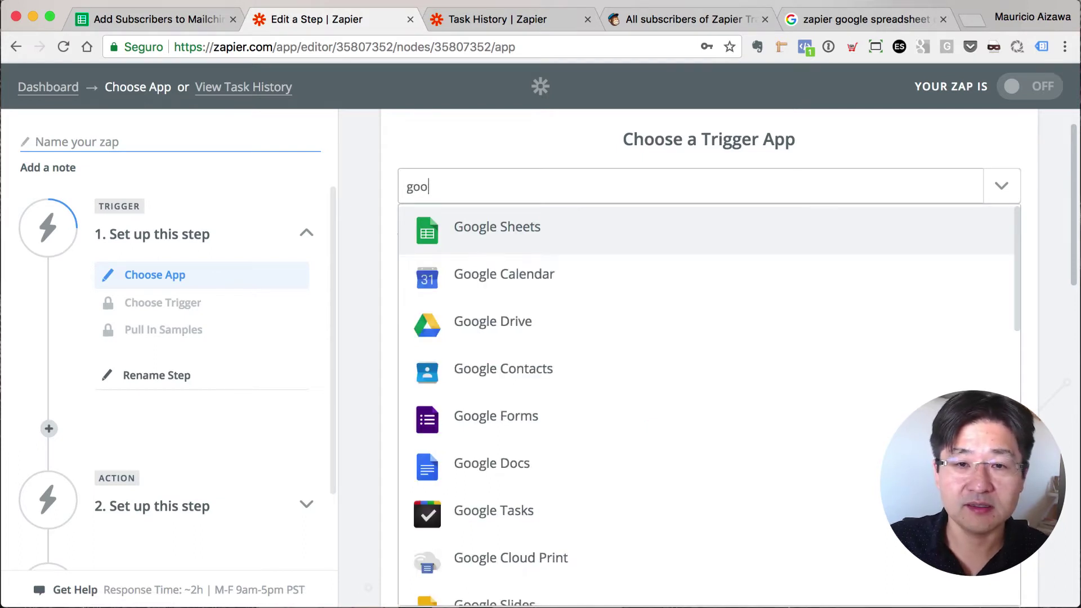
left_click(542, 225)
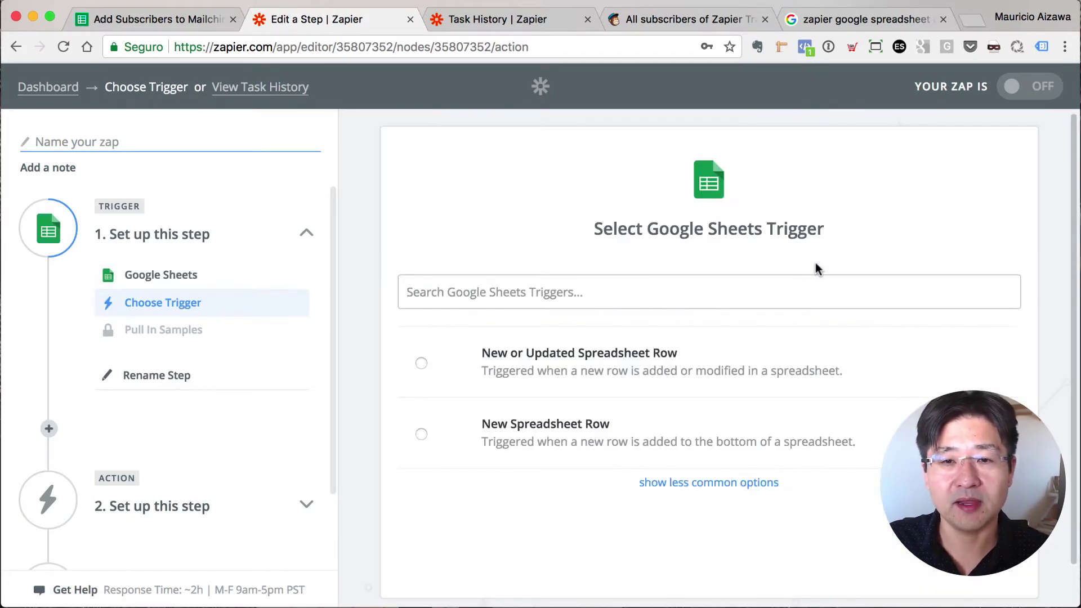
left_click(706, 480)
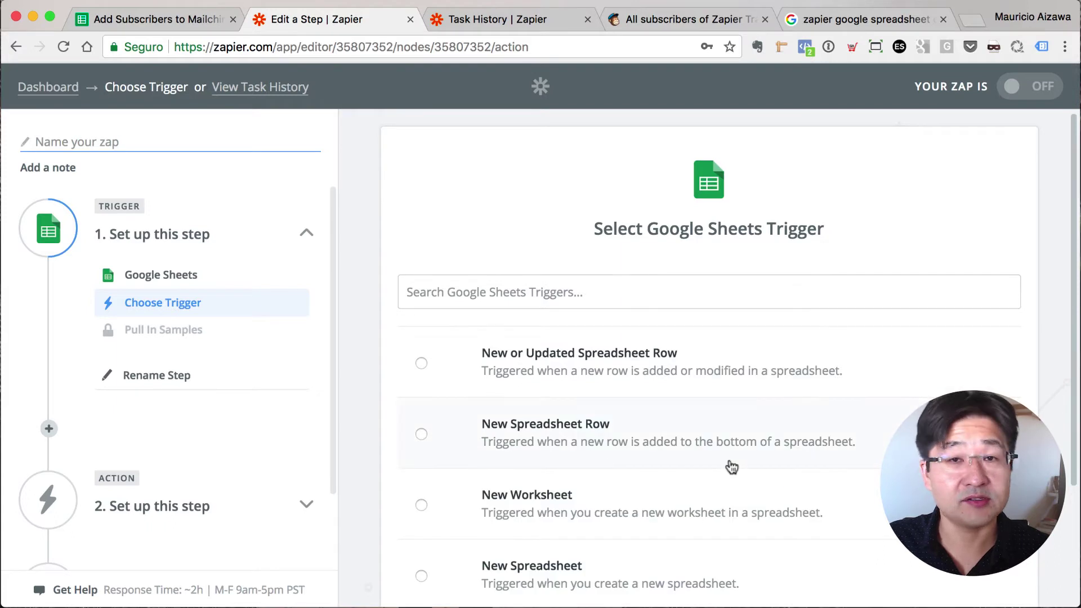
scroll(731, 467, "down", 3)
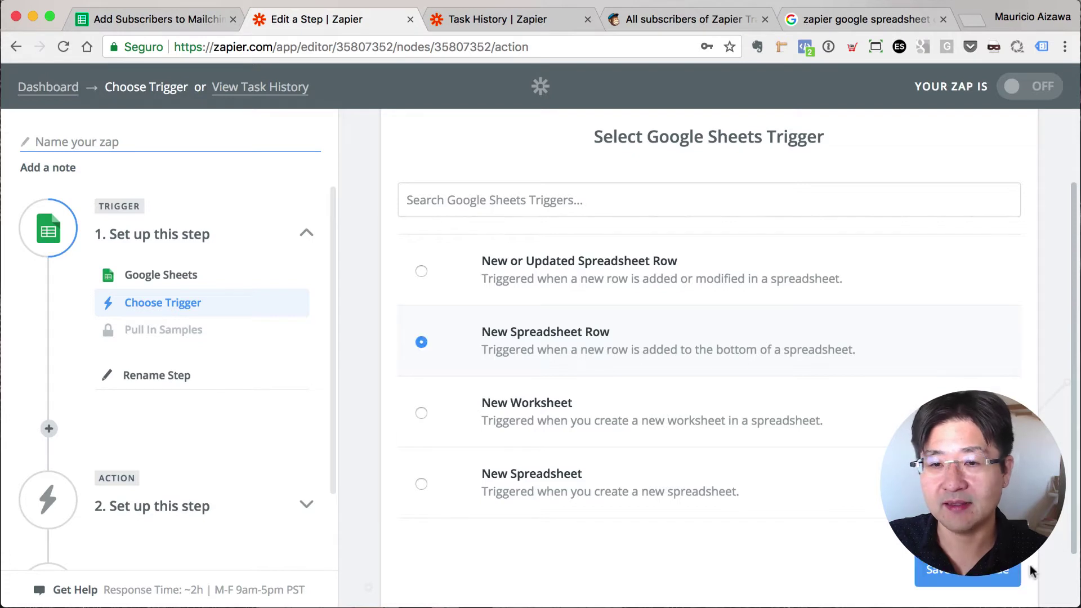
left_click(939, 570)
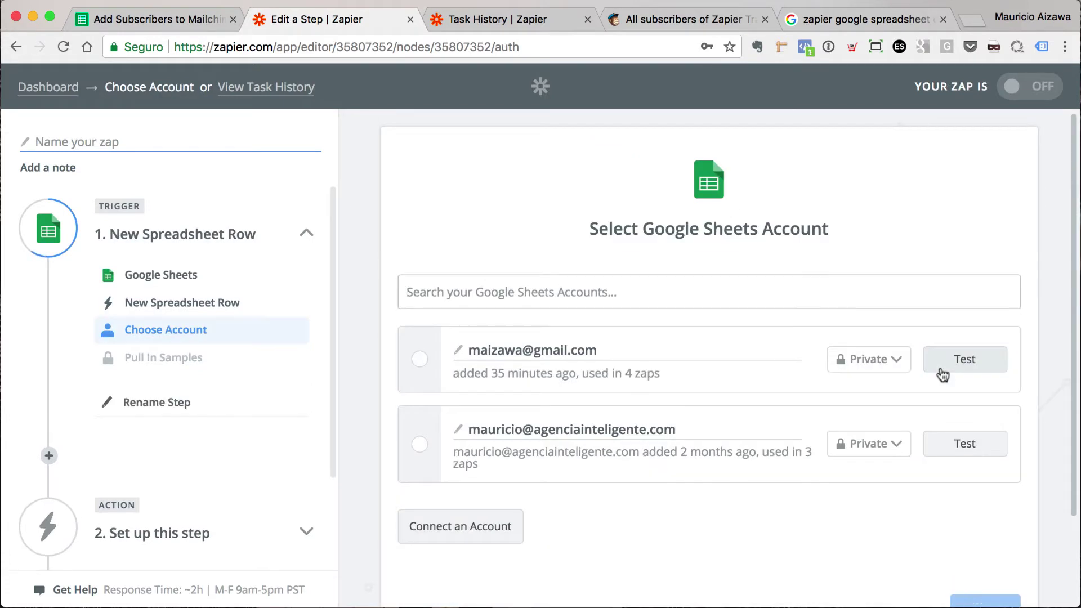
- Connect the first Google Sheets account and choose the Add Subscribers to Mailchimp 2 spreadsheet
left_click(420, 361)
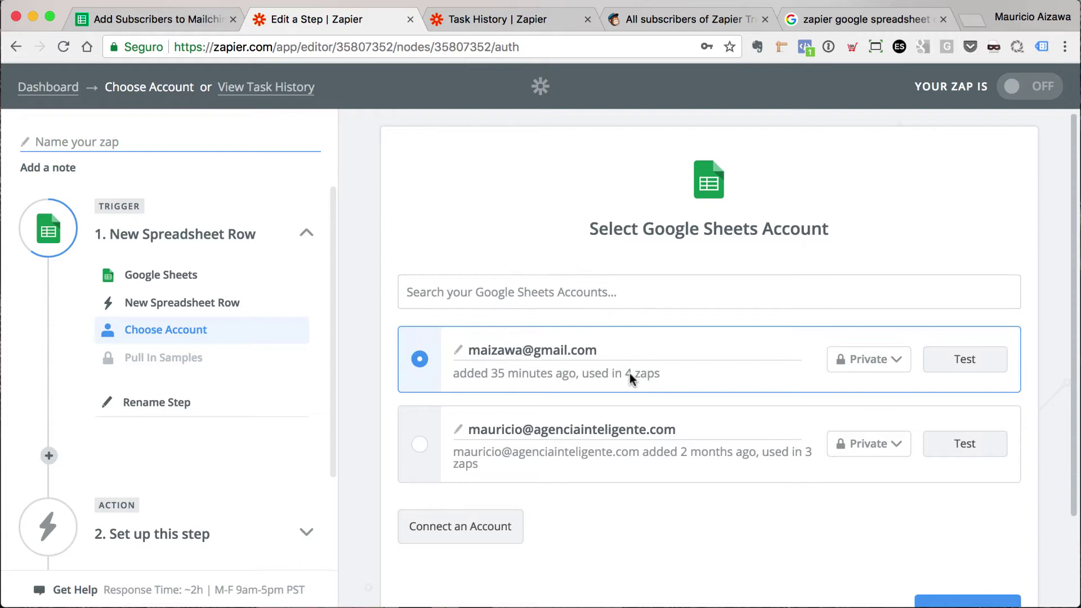
left_click(939, 502)
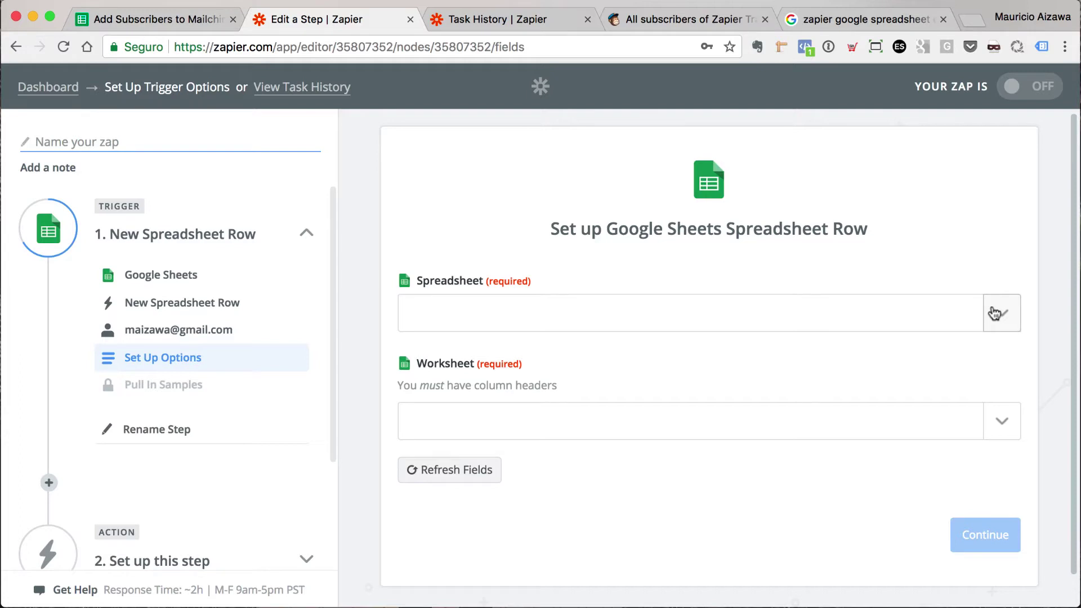
left_click(994, 314)
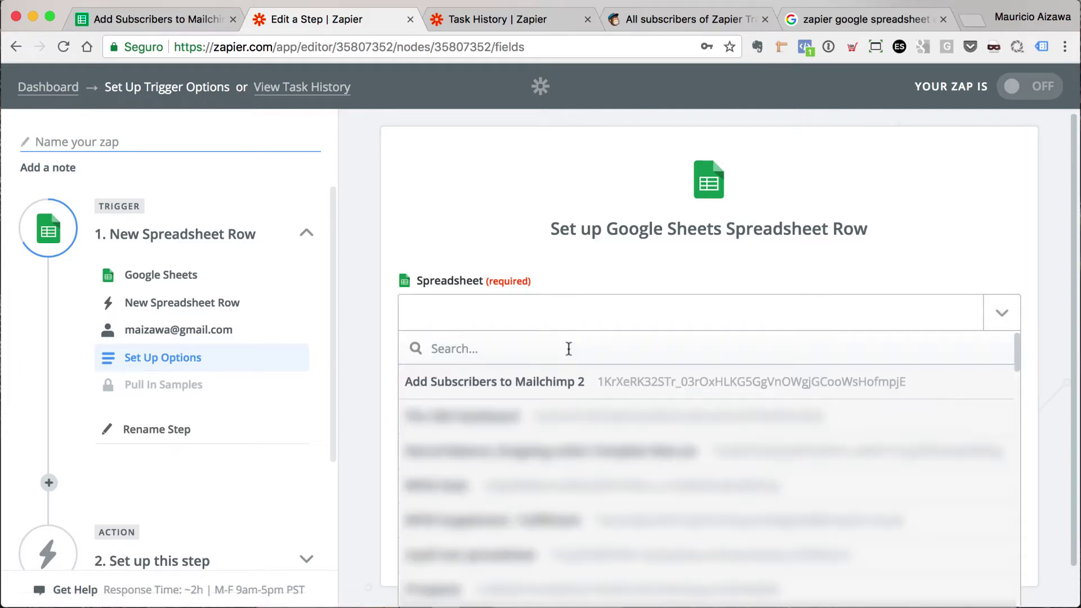
left_click(463, 388)
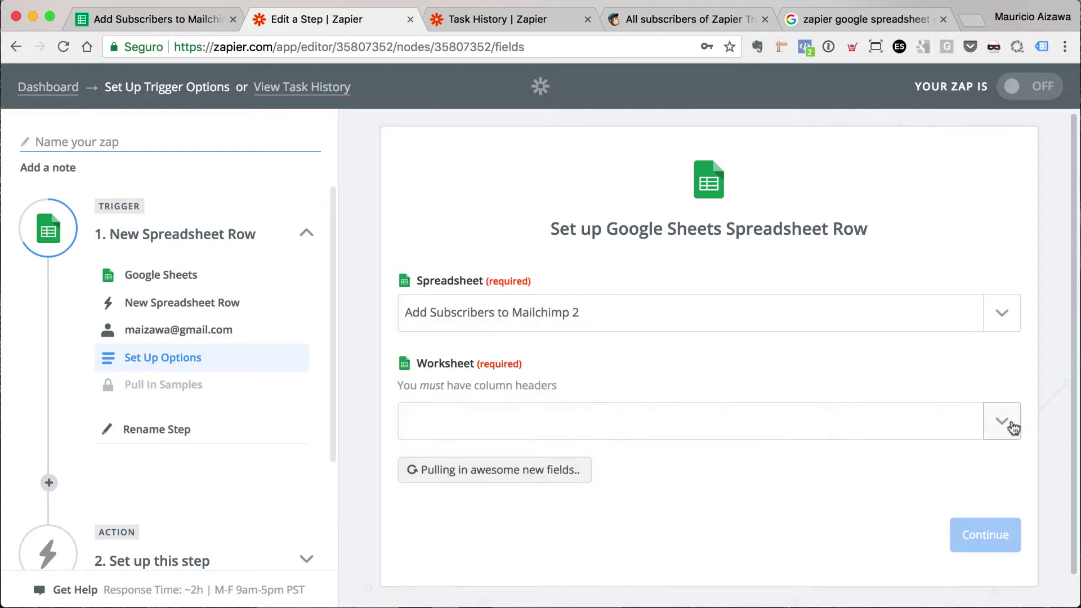
- Watch the Página1 worksheet and accept sample Spreadsheet Row A
left_click(1010, 426)
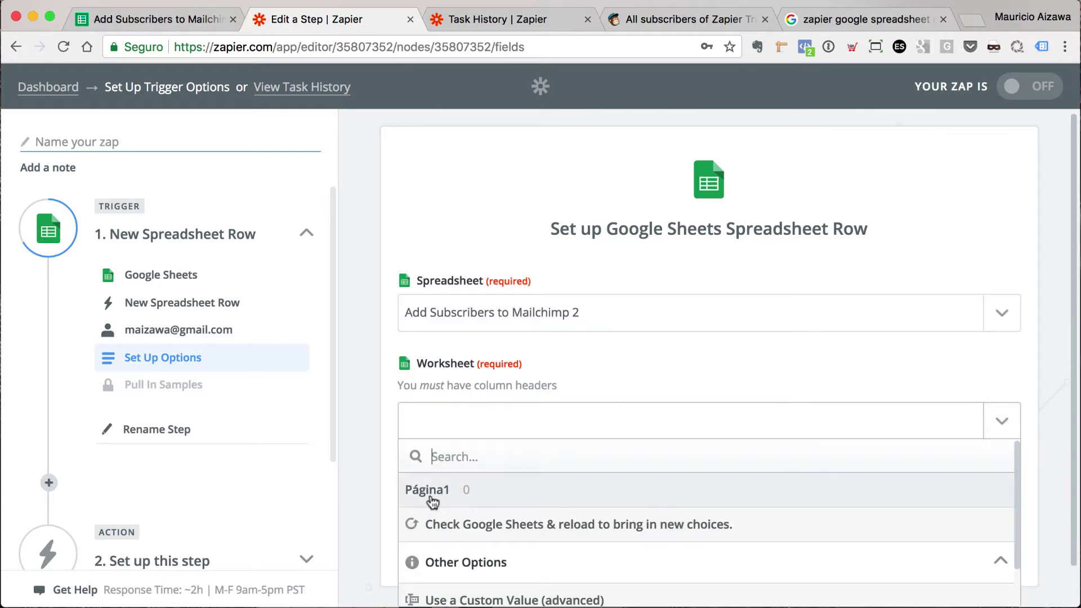
left_click(449, 498)
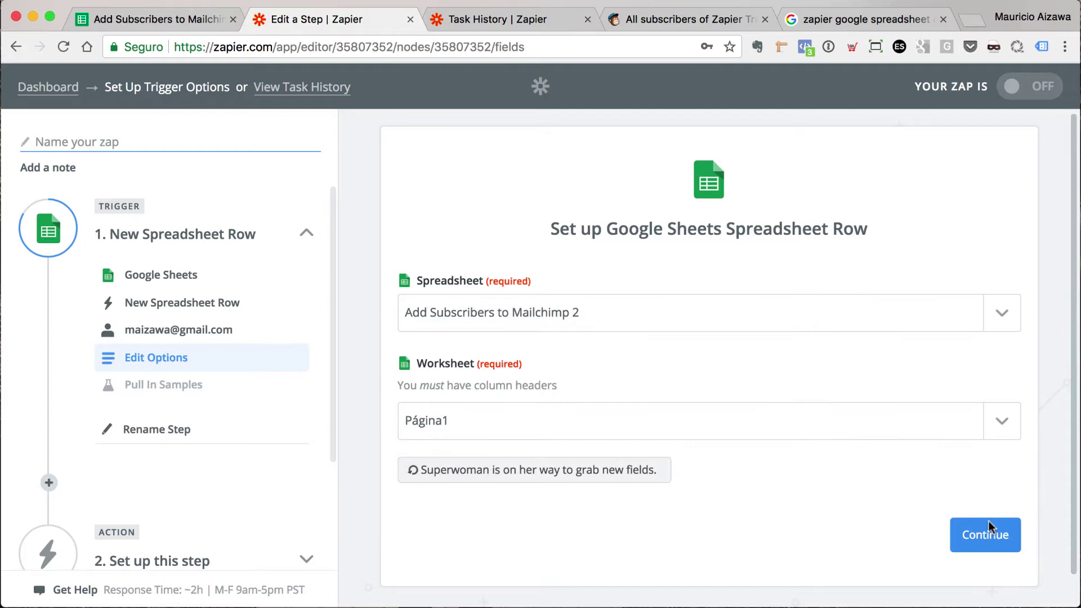
scroll(951, 474, "down", 1)
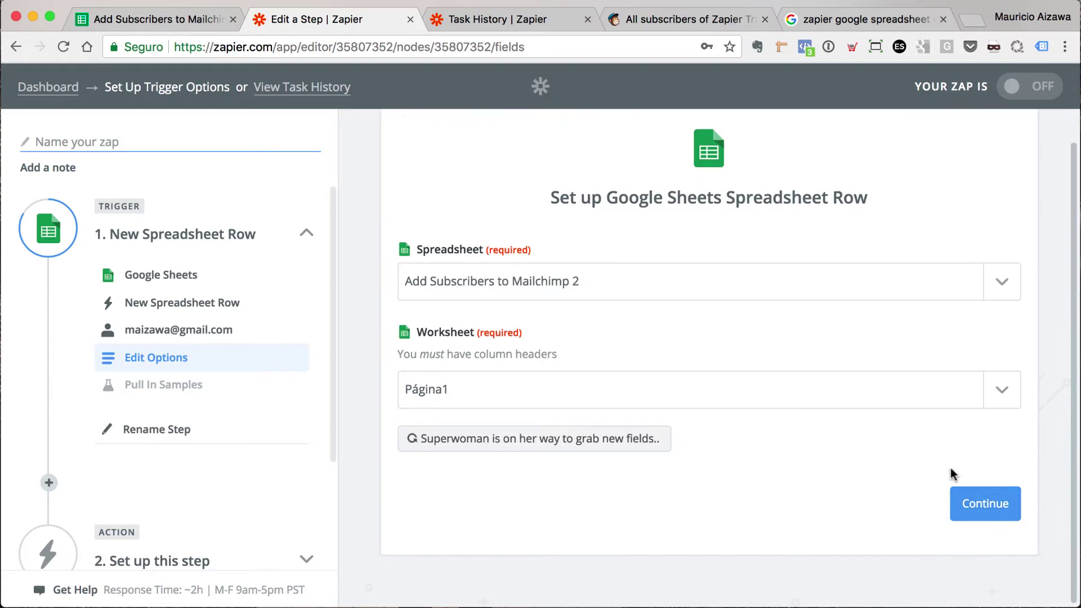
left_click(982, 509)
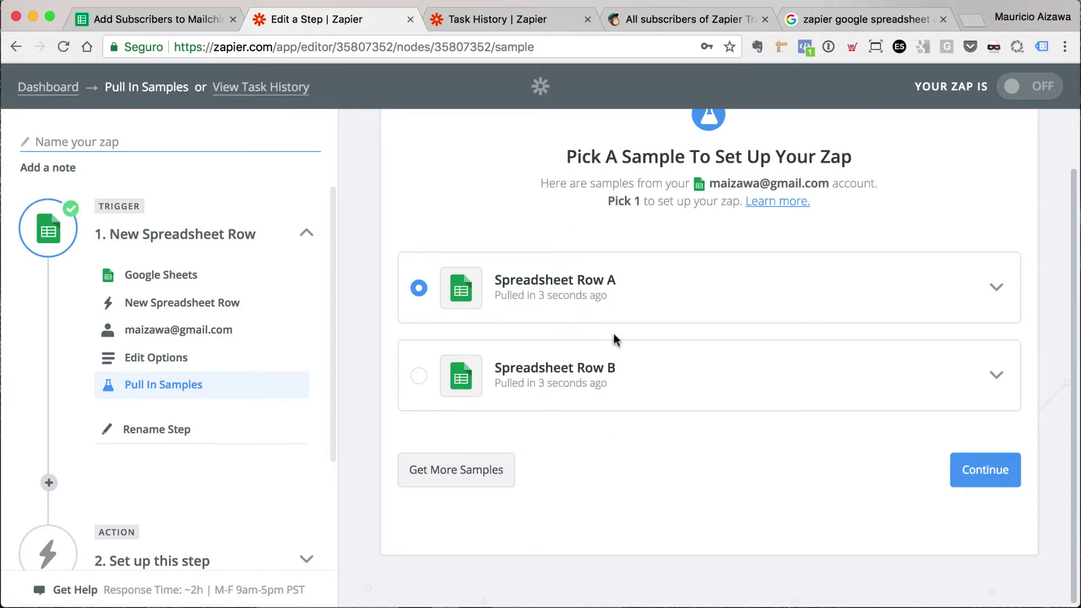
left_click(968, 472)
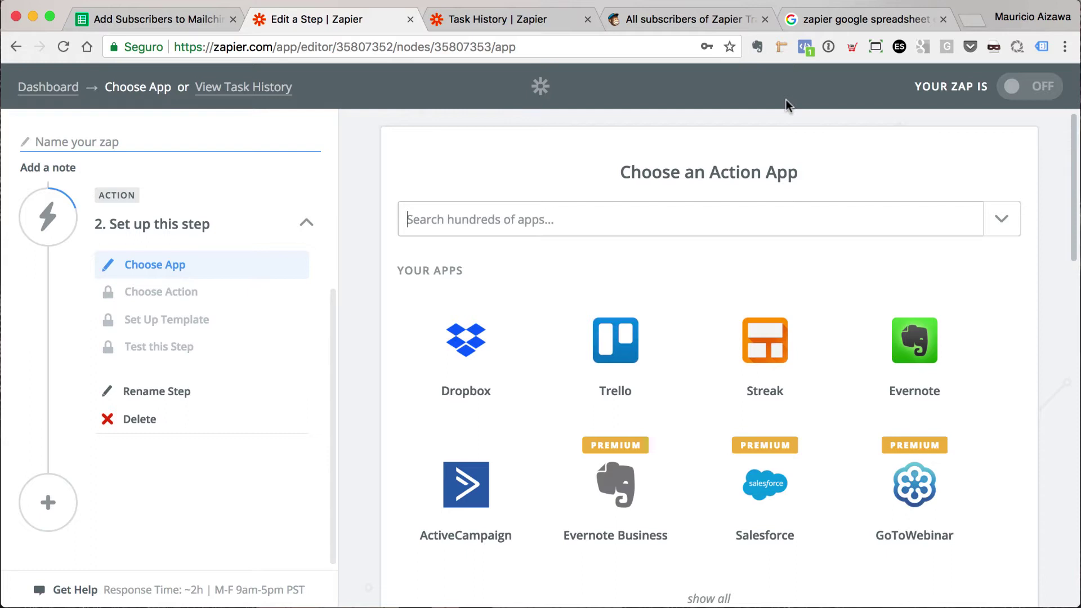
- Set the action to MailChimp's Add/Update Subscriber, found by searching 'mail'
left_click(534, 220)
type("mail")
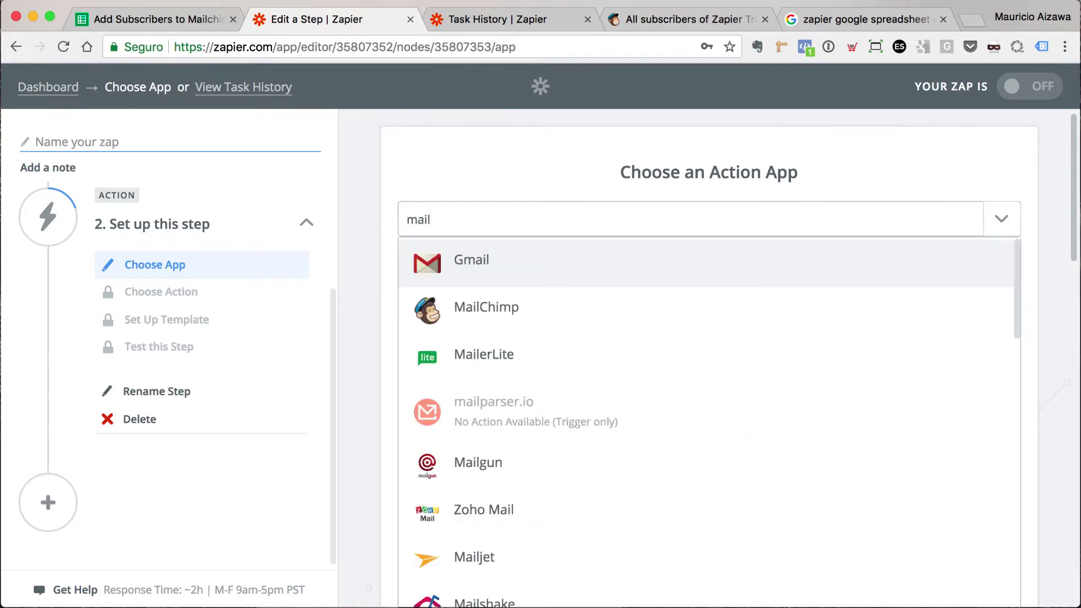
left_click(505, 298)
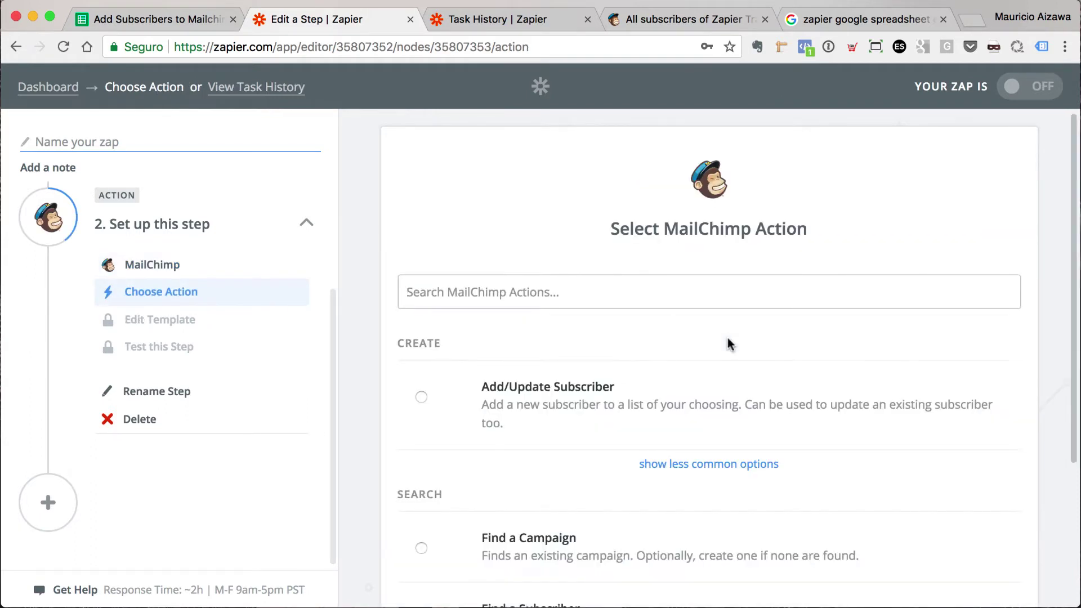
scroll(728, 343, "down", 4)
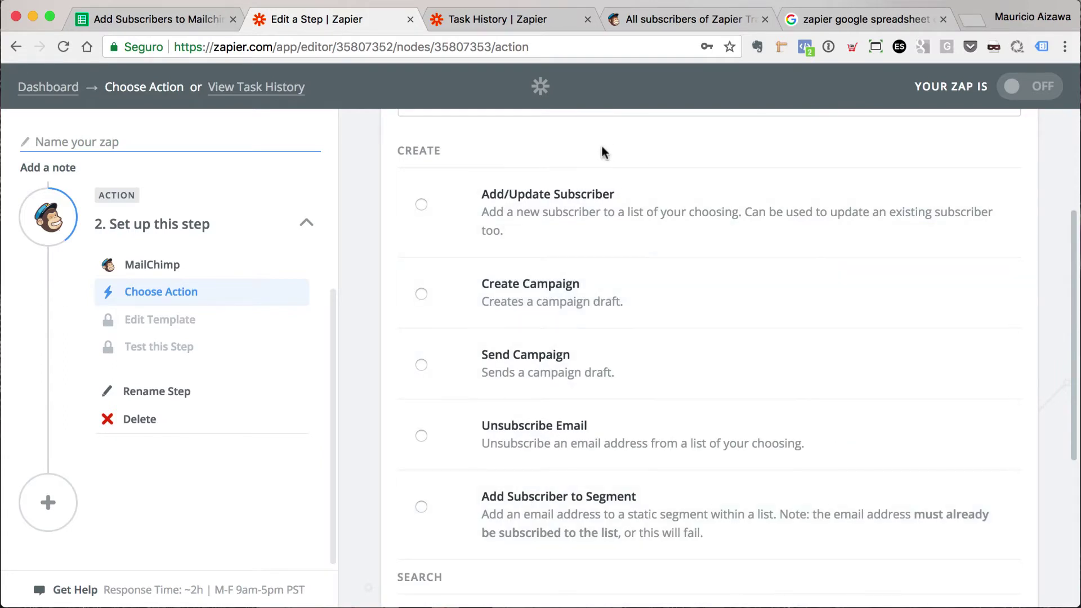
left_click(501, 207)
scroll(675, 335, "down", 5)
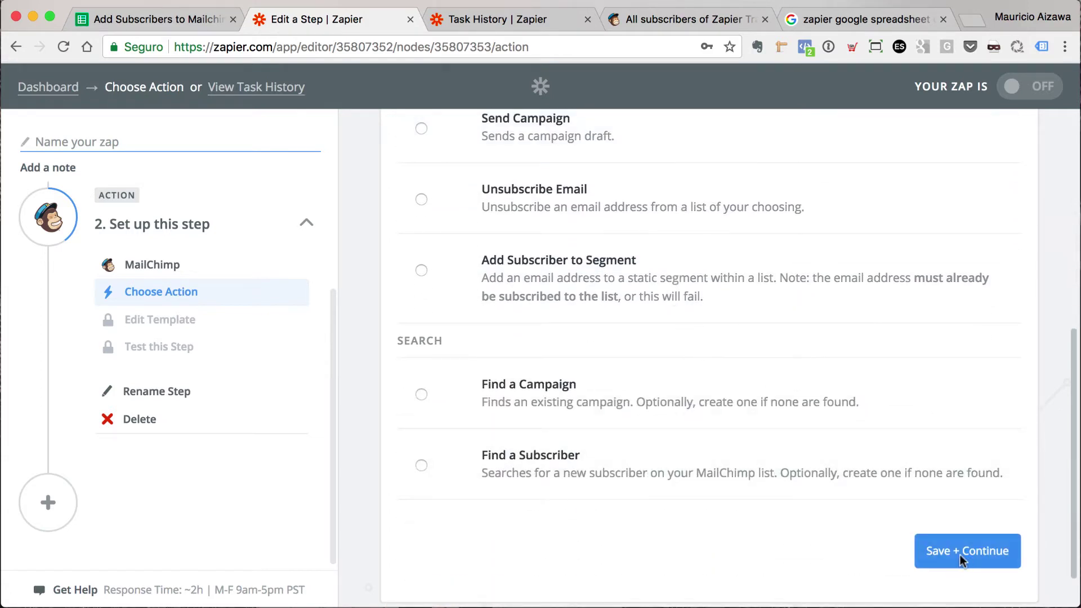
left_click(996, 552)
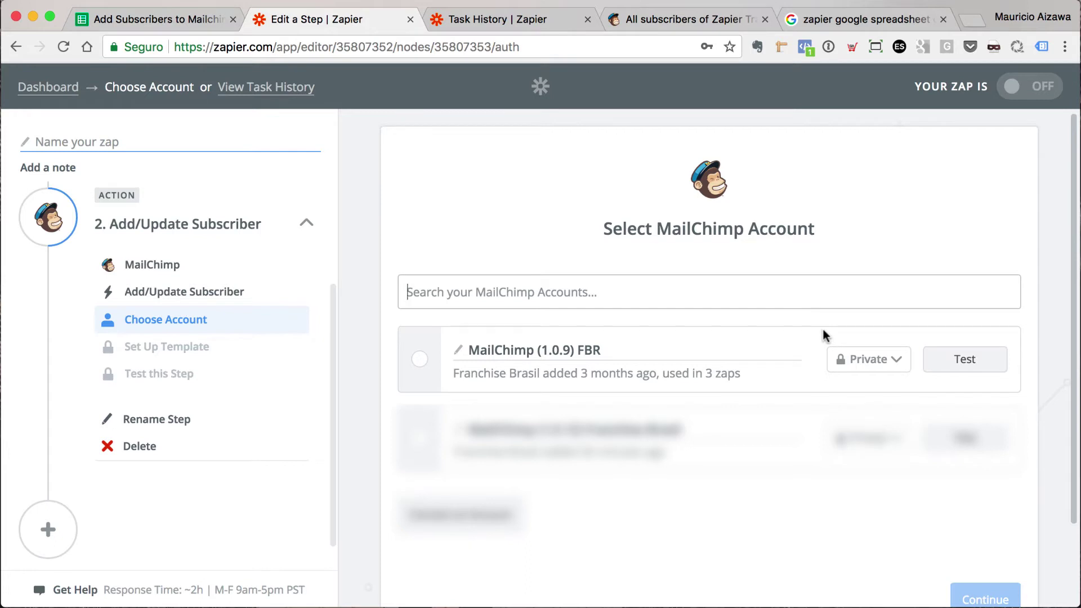
- Use the existing MailChimp account for the action
scroll(620, 318, "down", 2)
left_click(420, 289)
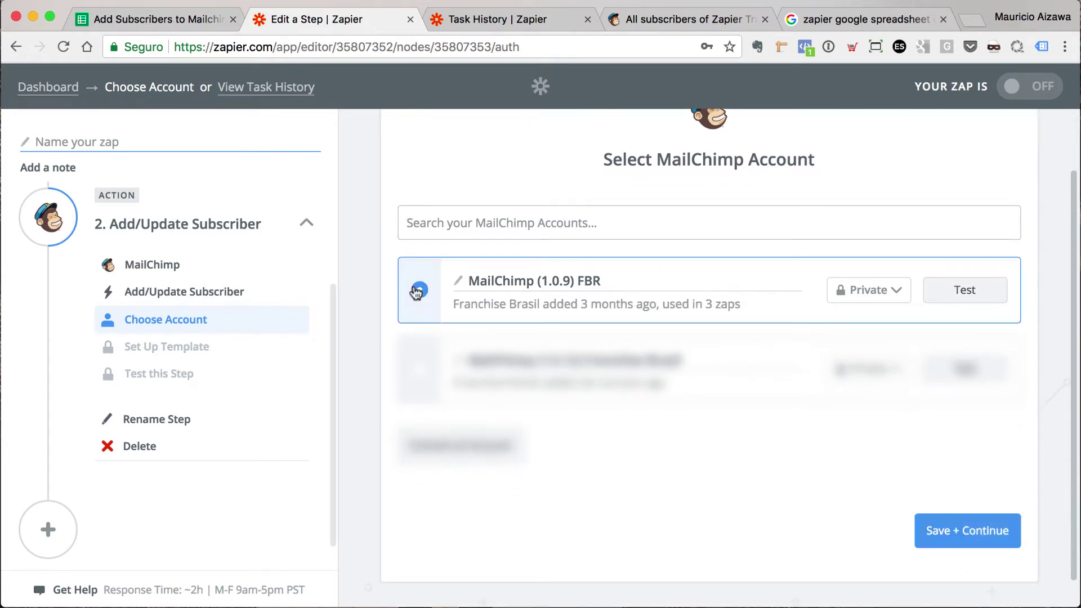
left_click(985, 533)
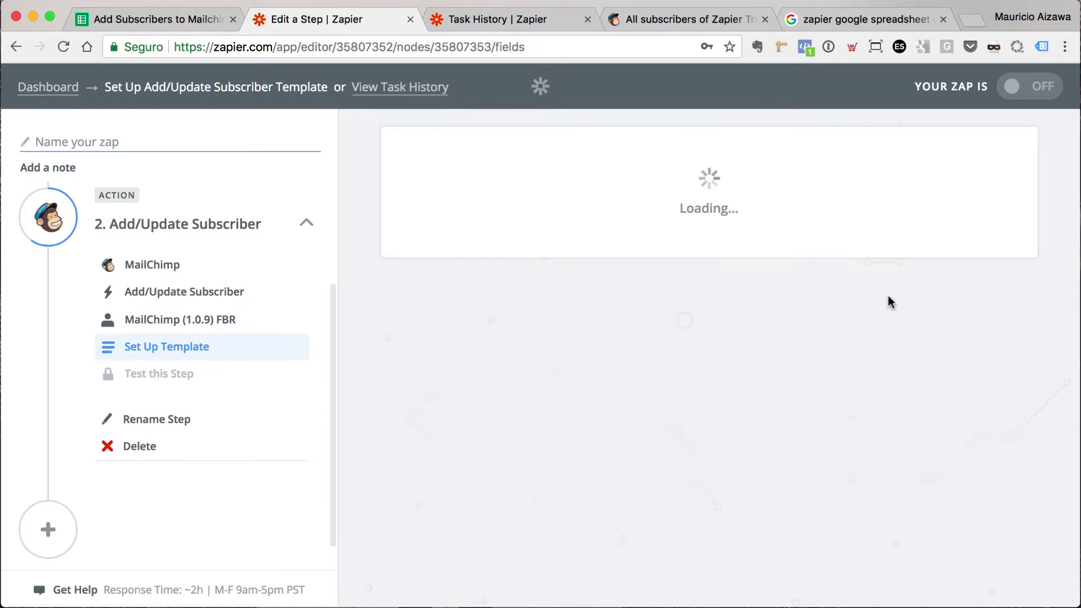
scroll(891, 296, "down", 3)
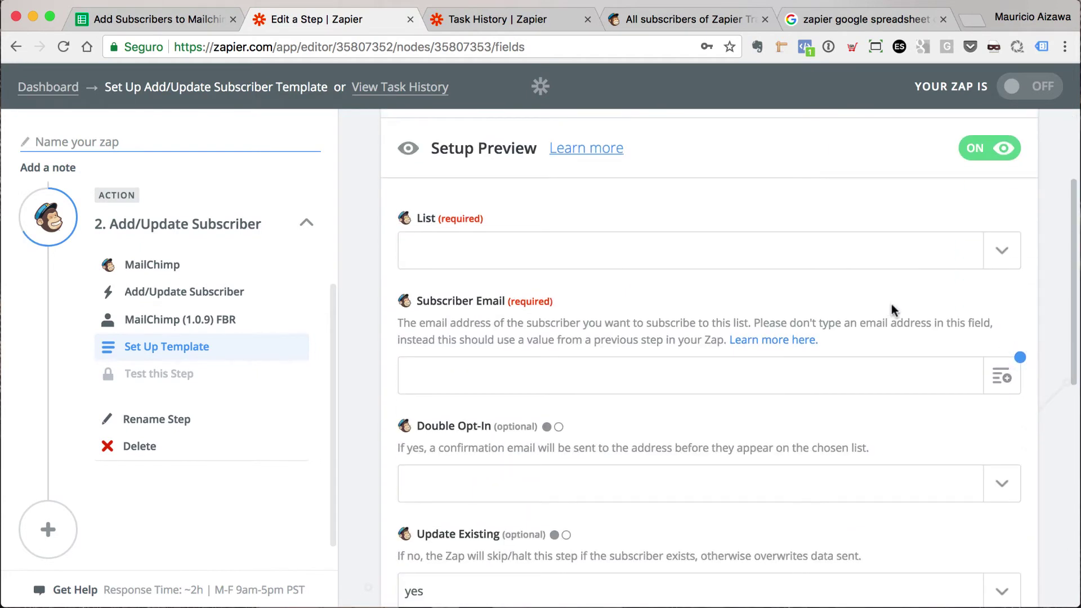
- Subscribe to the Zapier Training list, map the sheet's Email column, and turn off double opt-in
left_click(1002, 250)
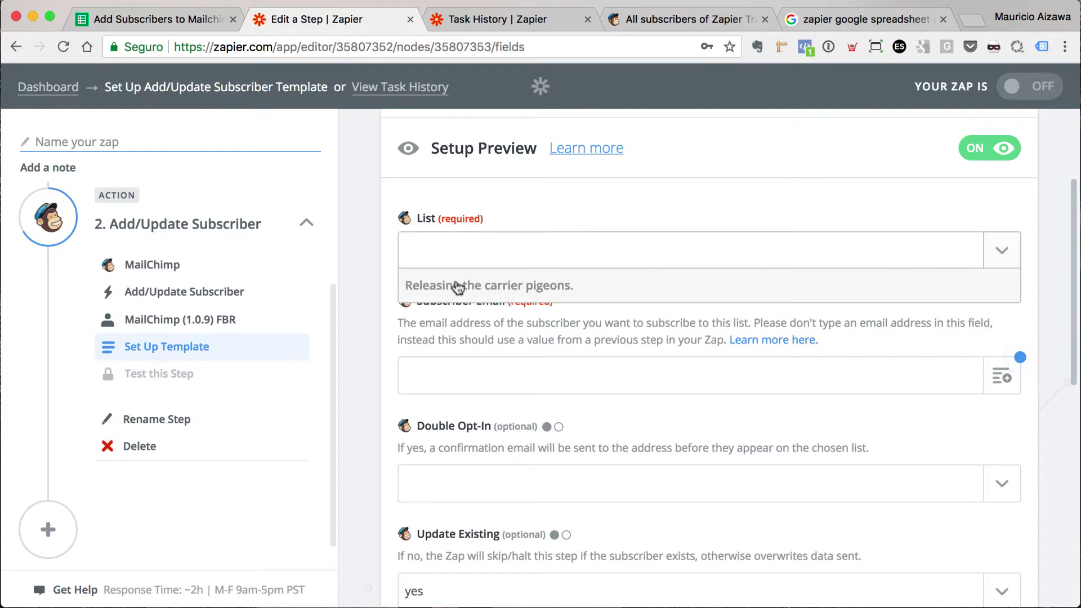
left_click(455, 318)
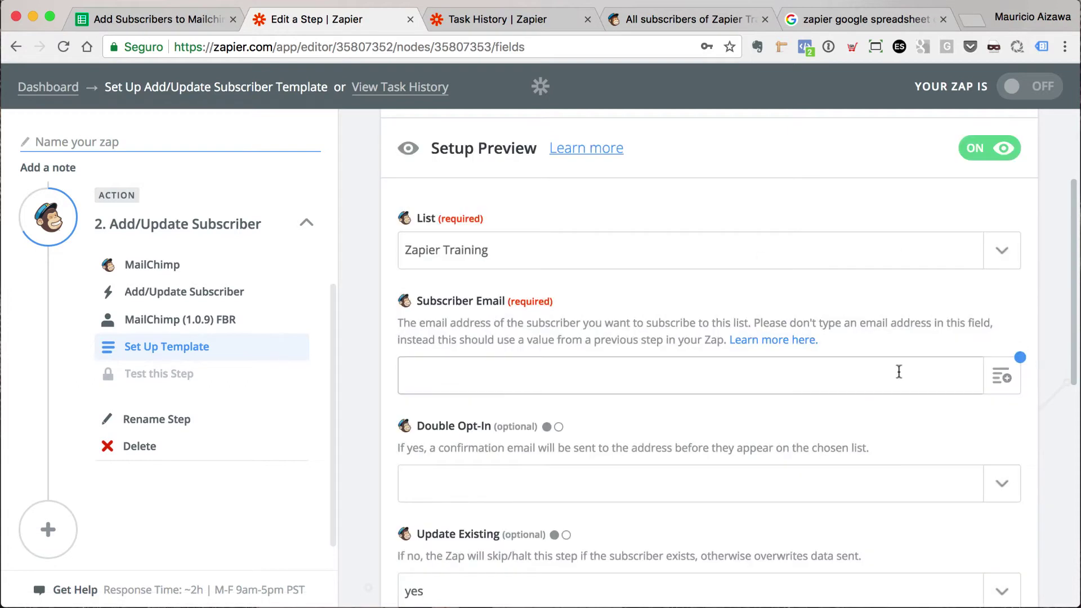
scroll(901, 376, "down", 1)
scroll(900, 376, "down", 1)
left_click(1004, 274)
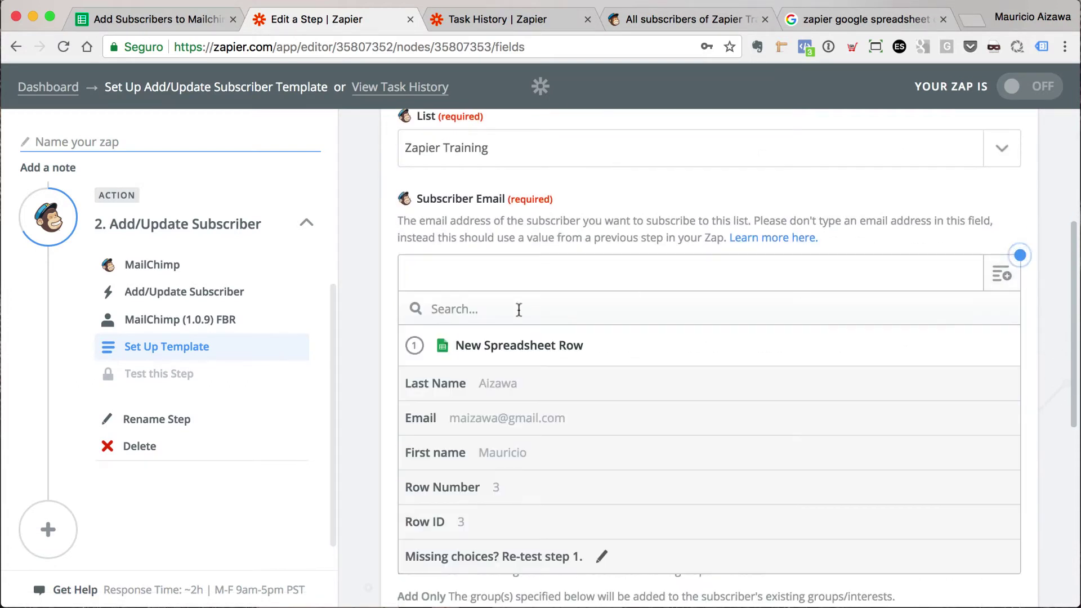
left_click(471, 424)
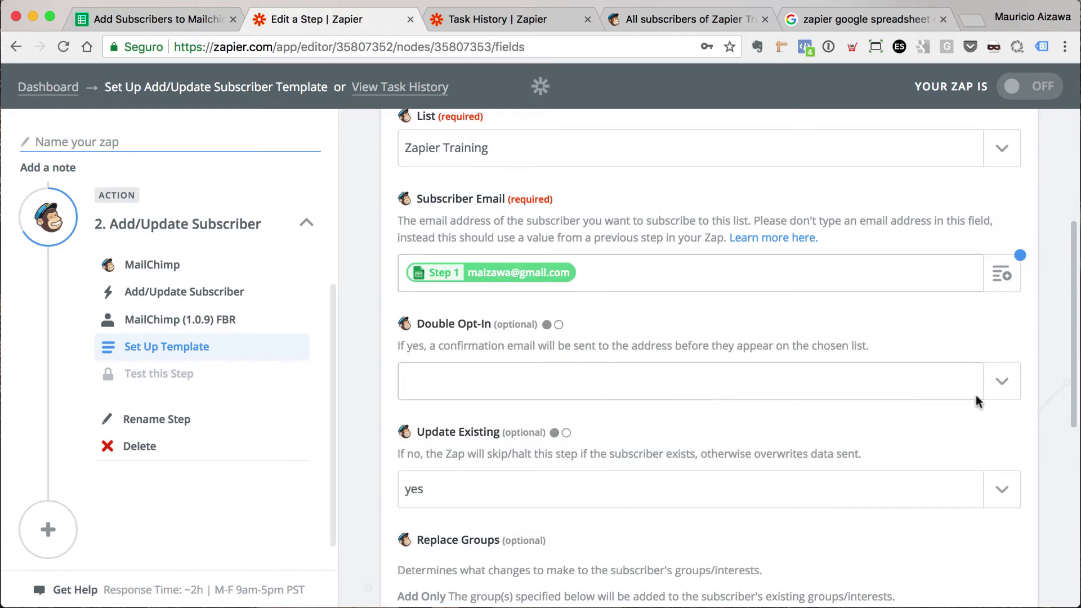
left_click(1001, 390)
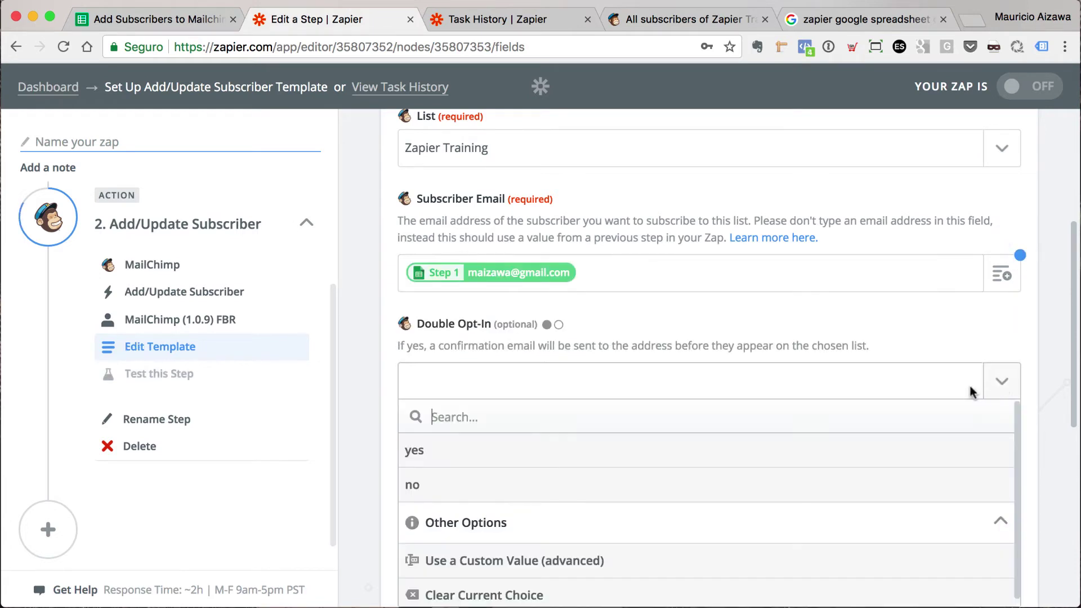
left_click(447, 484)
- Load the list's merge fields and map First Name and Last Name to the row's name columns
scroll(720, 332, "down", 4)
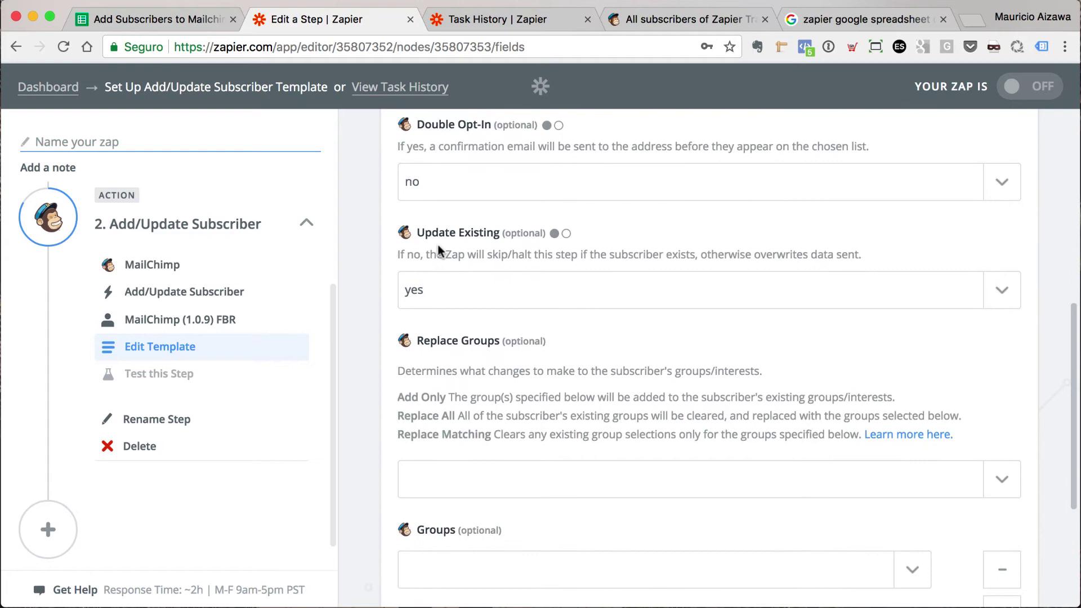
scroll(570, 296, "down", 2)
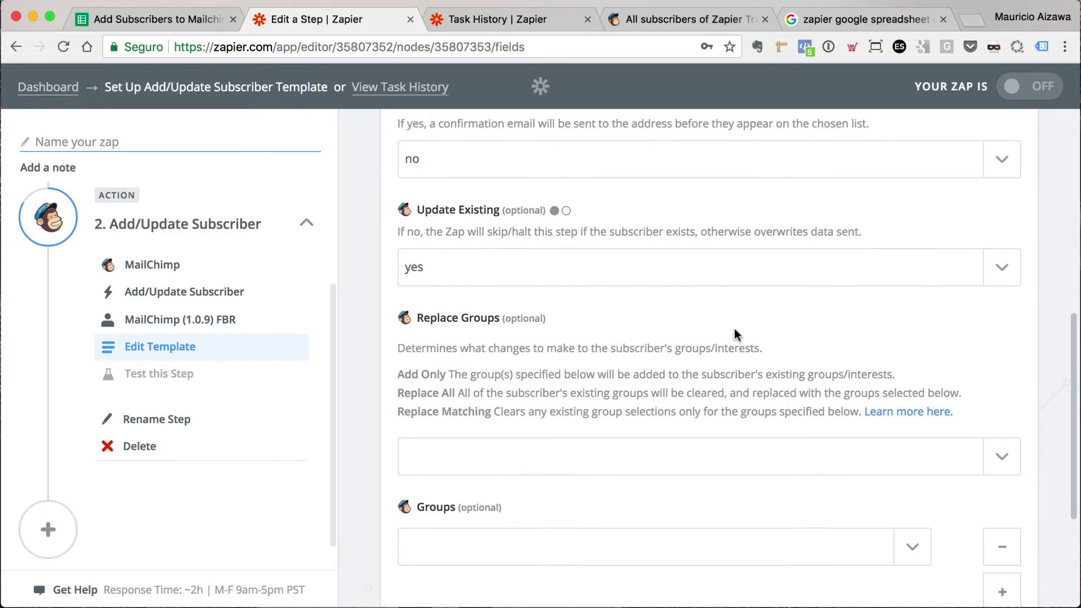
scroll(546, 360, "down", 2)
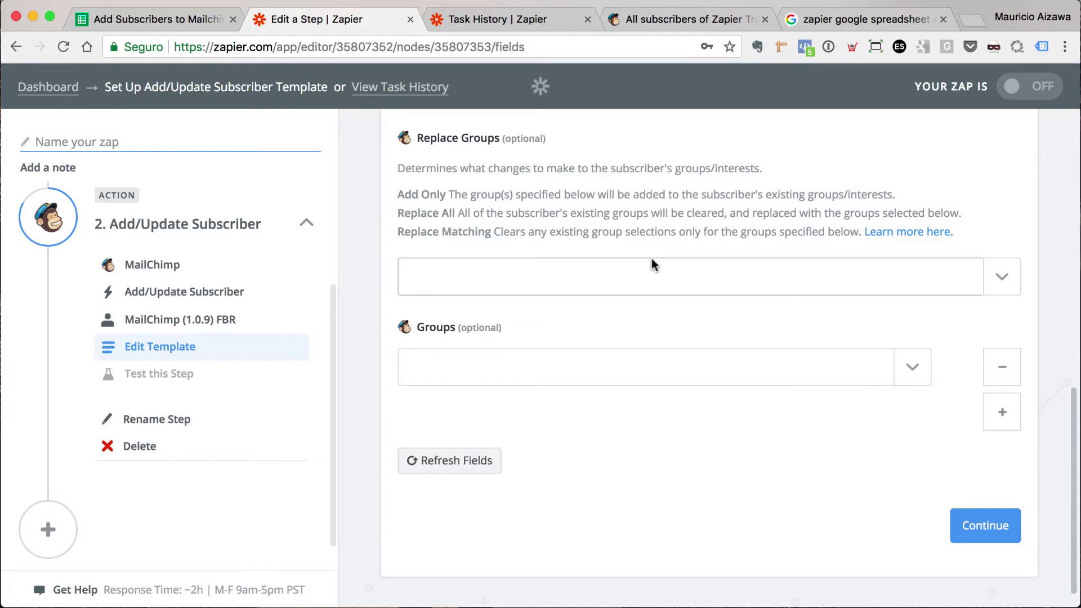
scroll(650, 259, "down", 1)
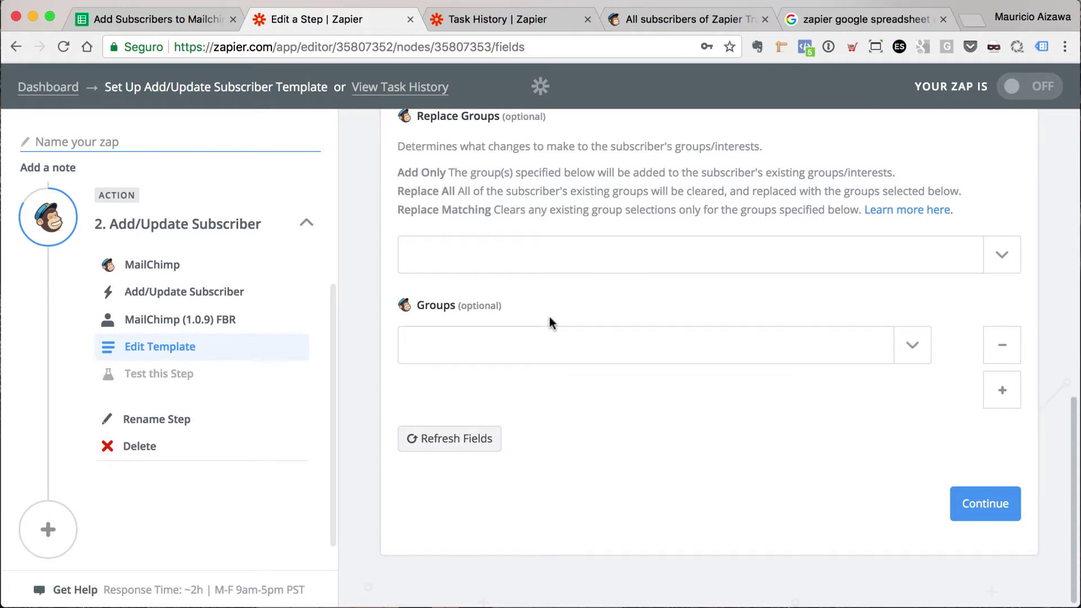
left_click(459, 442)
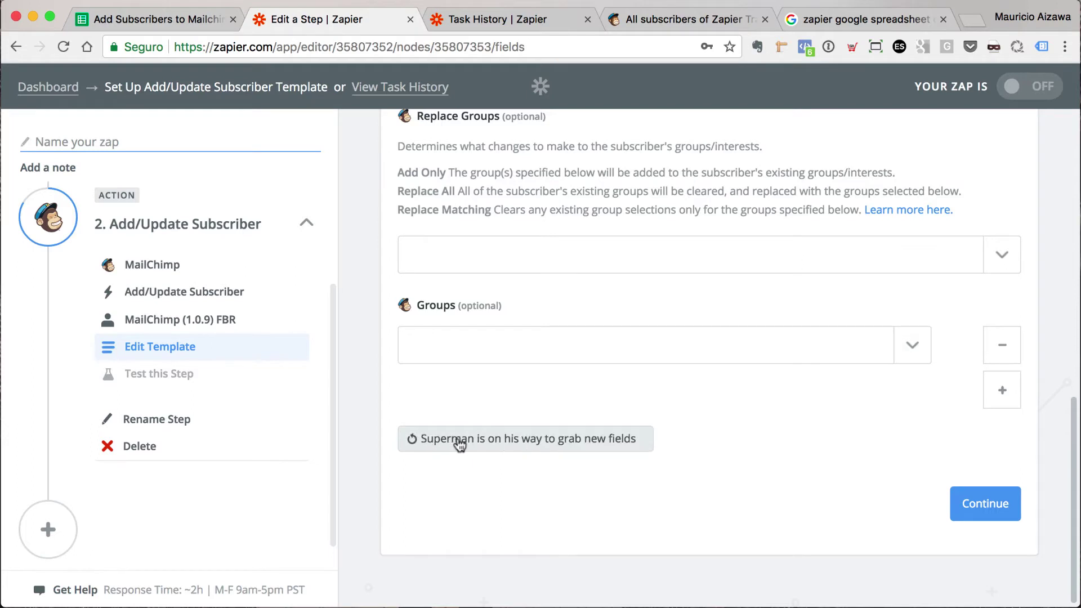
scroll(752, 429, "down", 10)
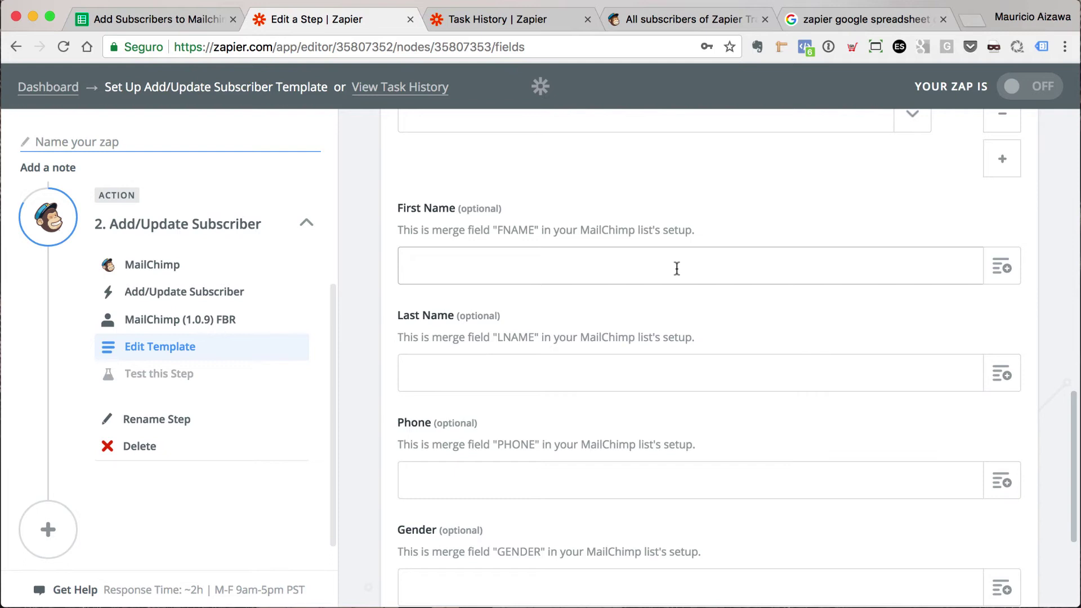
left_click(1003, 266)
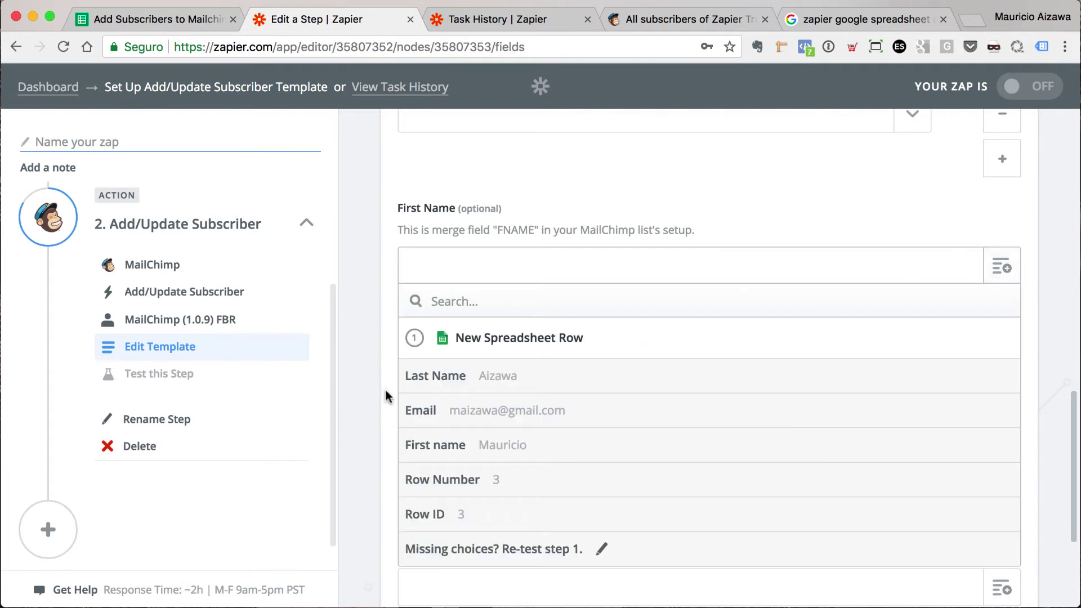
left_click(532, 444)
left_click(1000, 374)
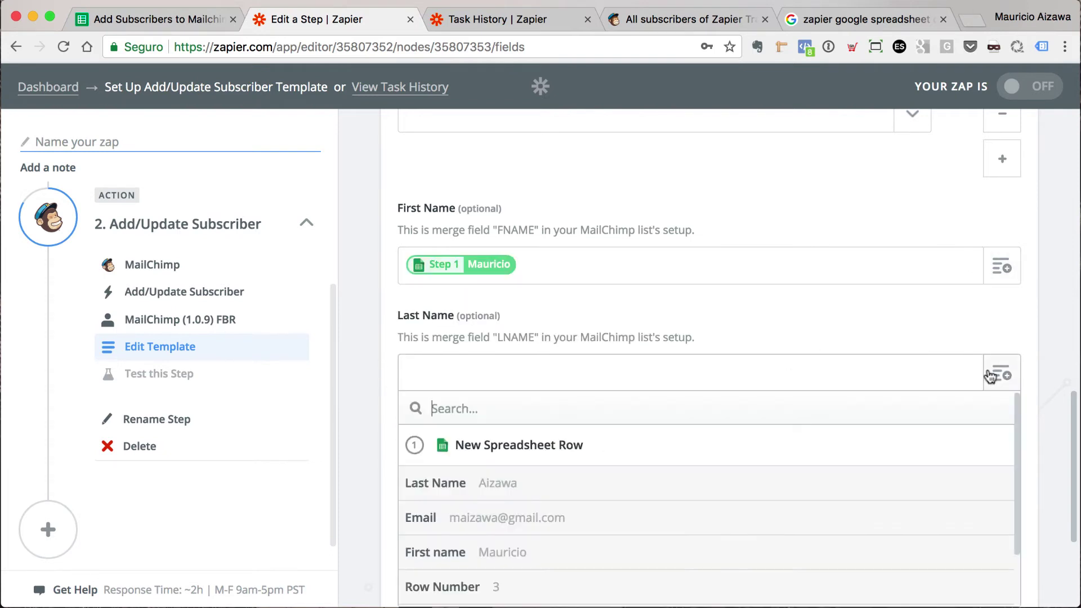
left_click(398, 486)
scroll(620, 424, "down", 3)
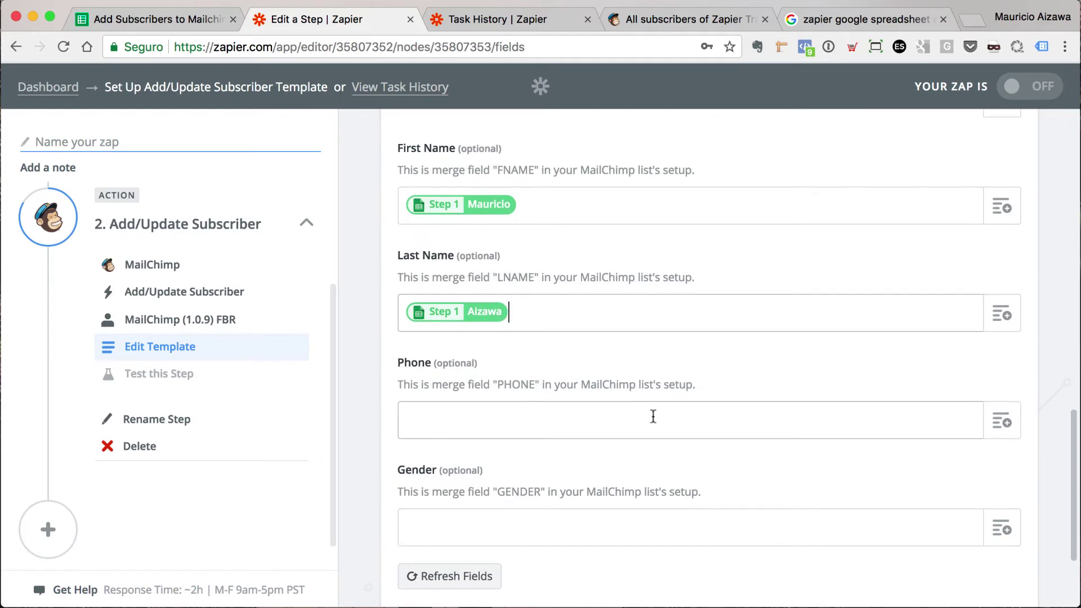
scroll(658, 421, "down", 3)
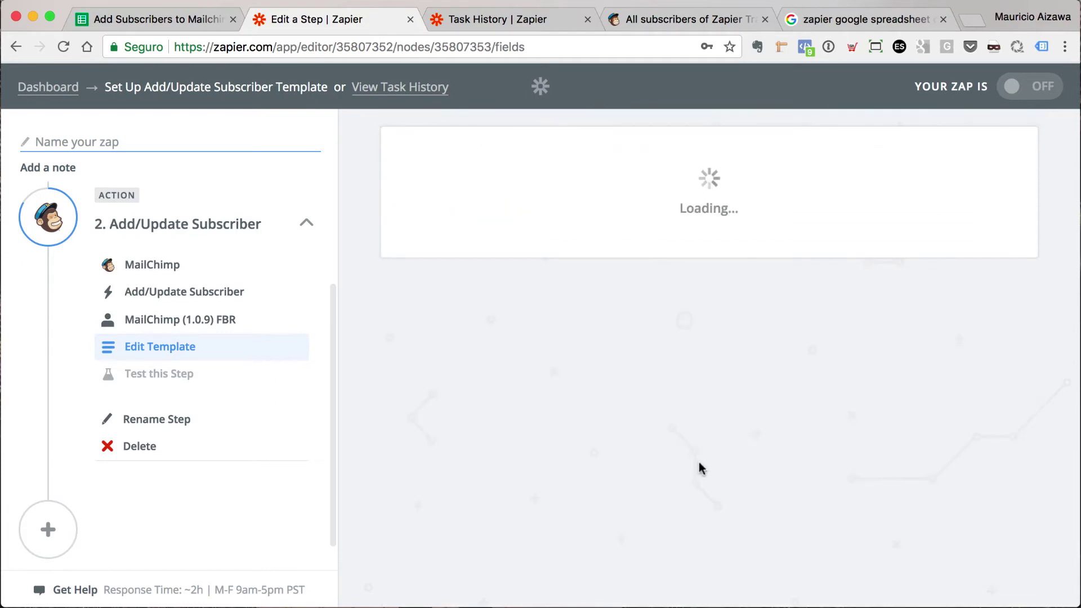
- Send a test subscriber to MailChimp and finish the action step
scroll(793, 270, "down", 6)
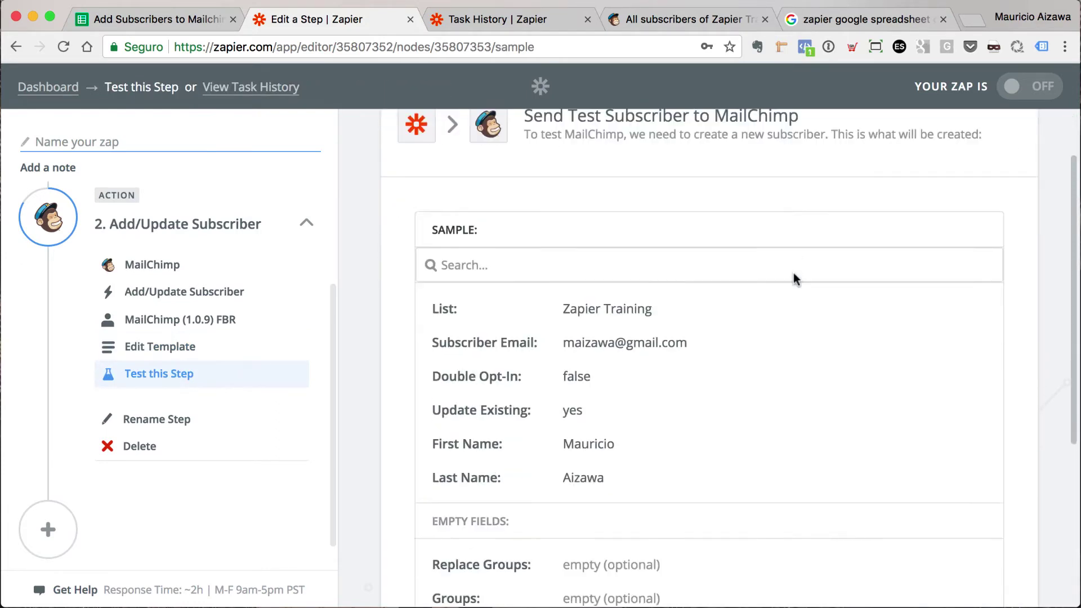
left_click(886, 467)
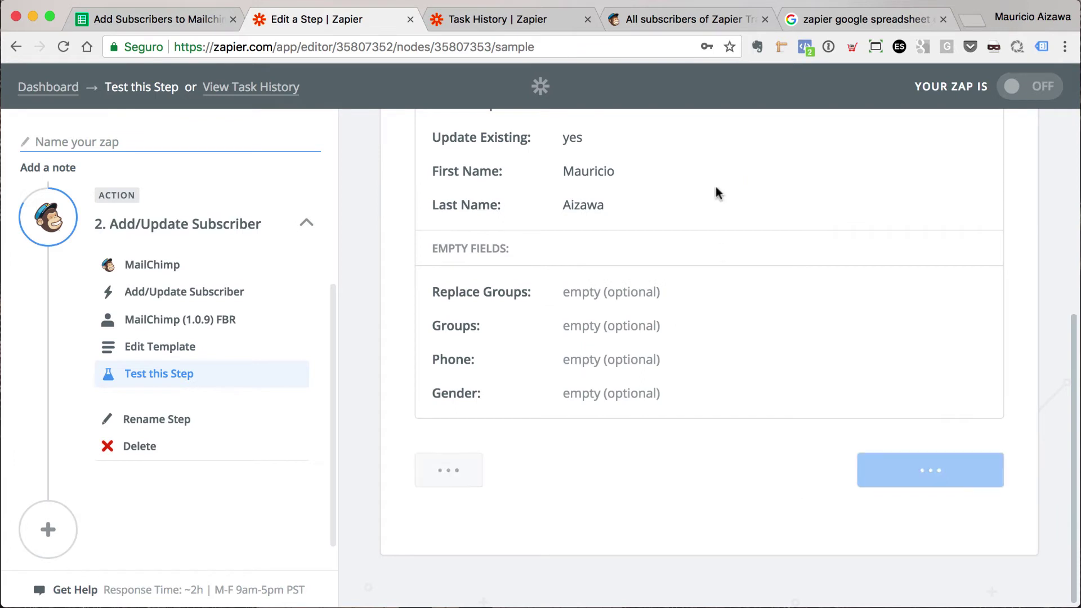
scroll(847, 343, "down", 5)
scroll(866, 358, "down", 5)
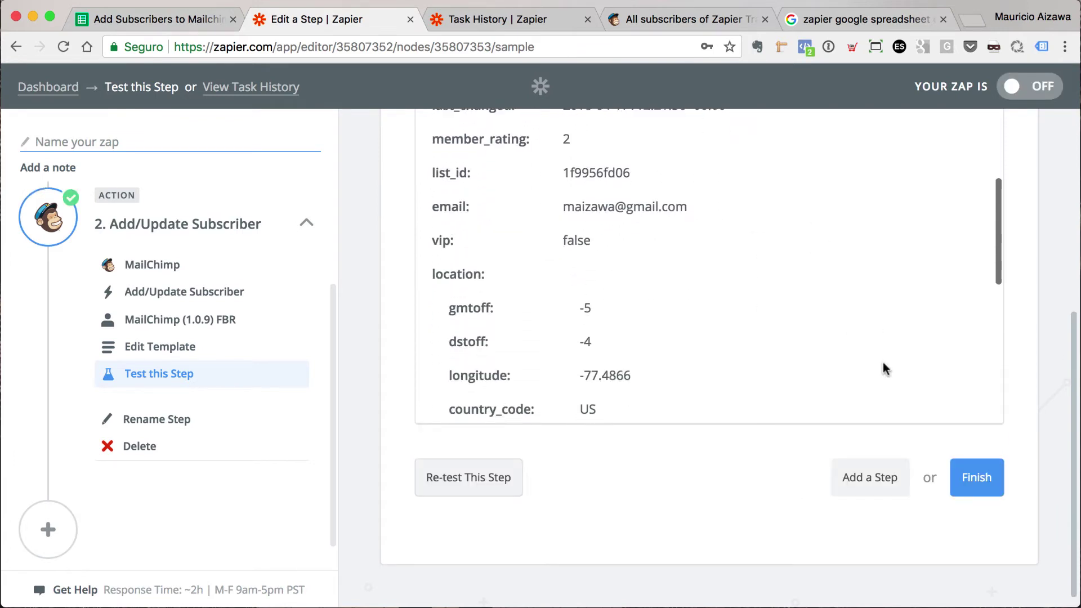
left_click(976, 476)
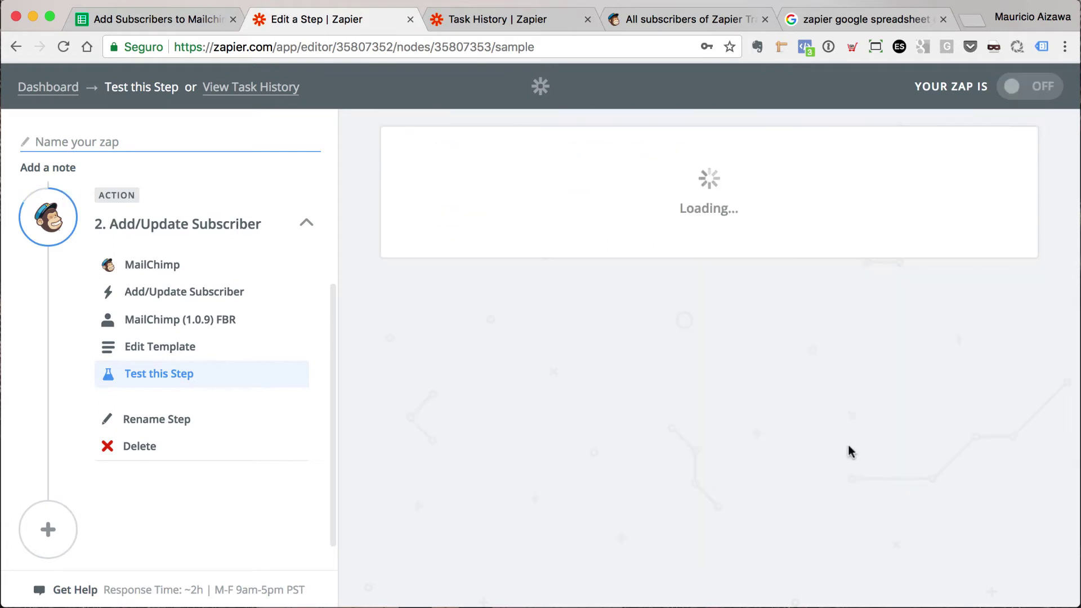
- Name the zap 'Add subscriber to Mailchimp' plus a personal name and switch it on
left_click(658, 313)
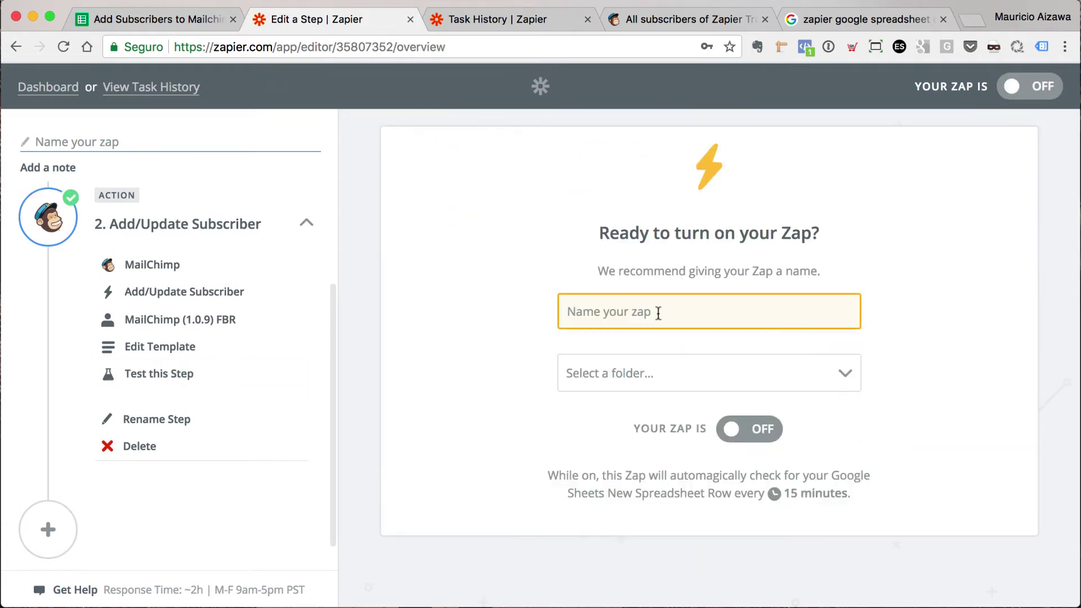
type("Add subscr")
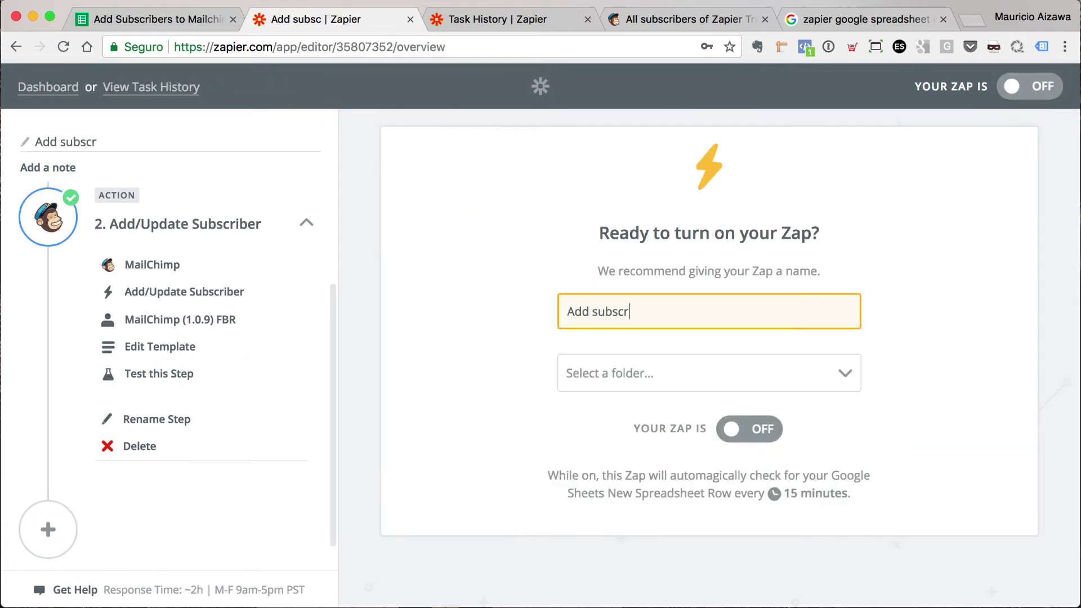
type("iber to Mailchimpo")
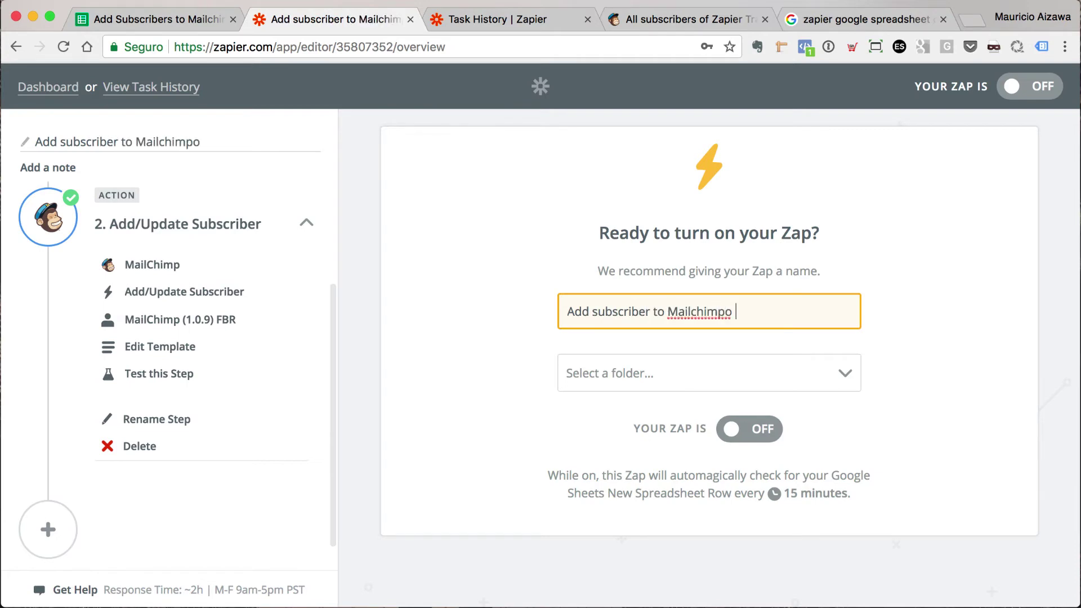
key("BackSpace")
type("Mauricio")
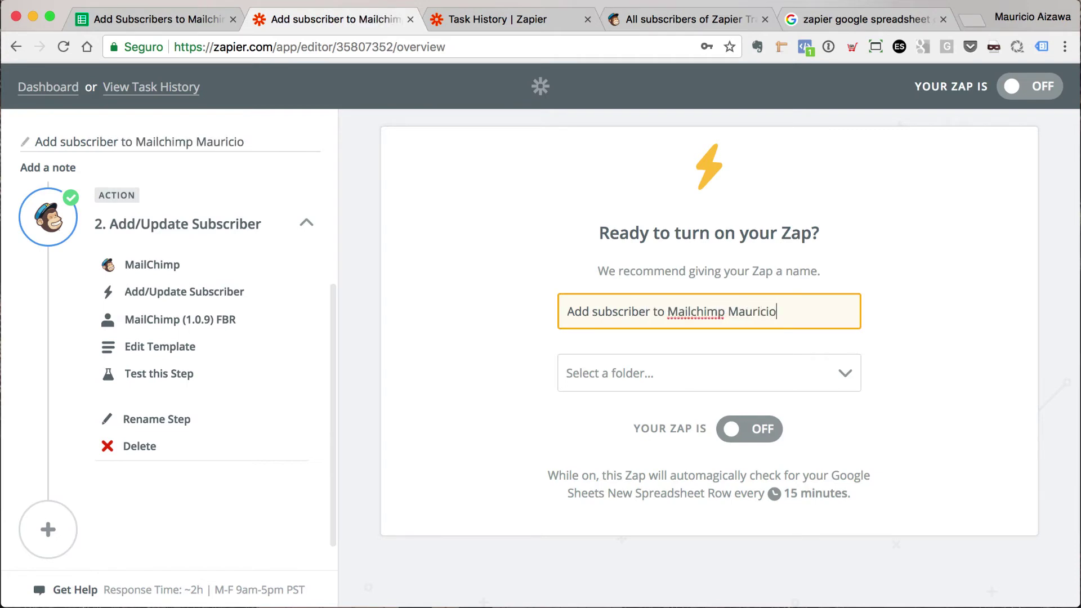
left_click(743, 430)
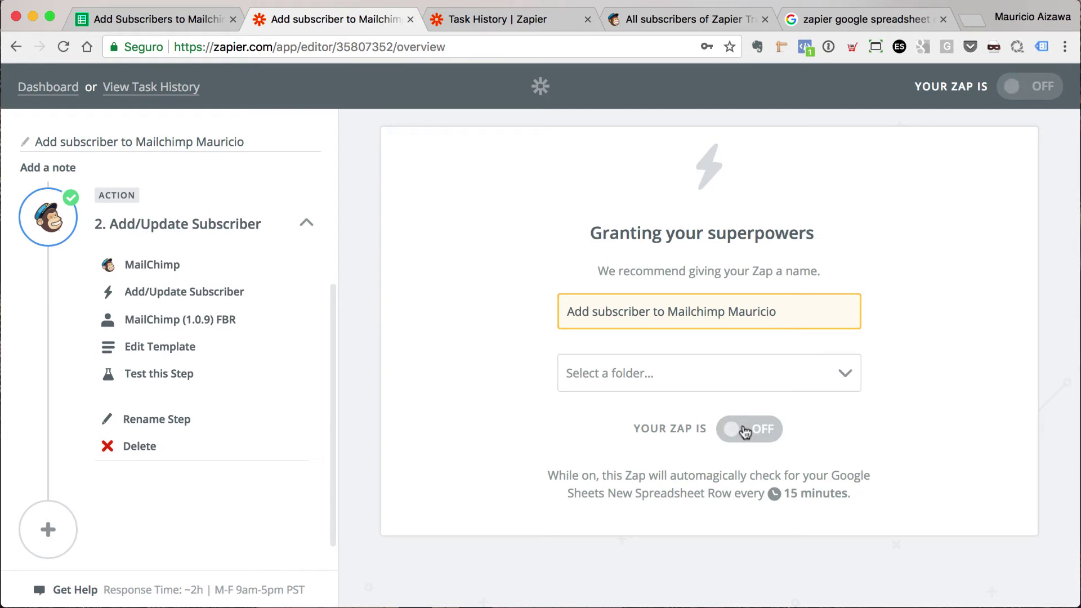
- Turn off the older duplicate Sheets-to-MailChimp zap in the zap list
left_click(45, 88)
scroll(860, 284, "down", 3)
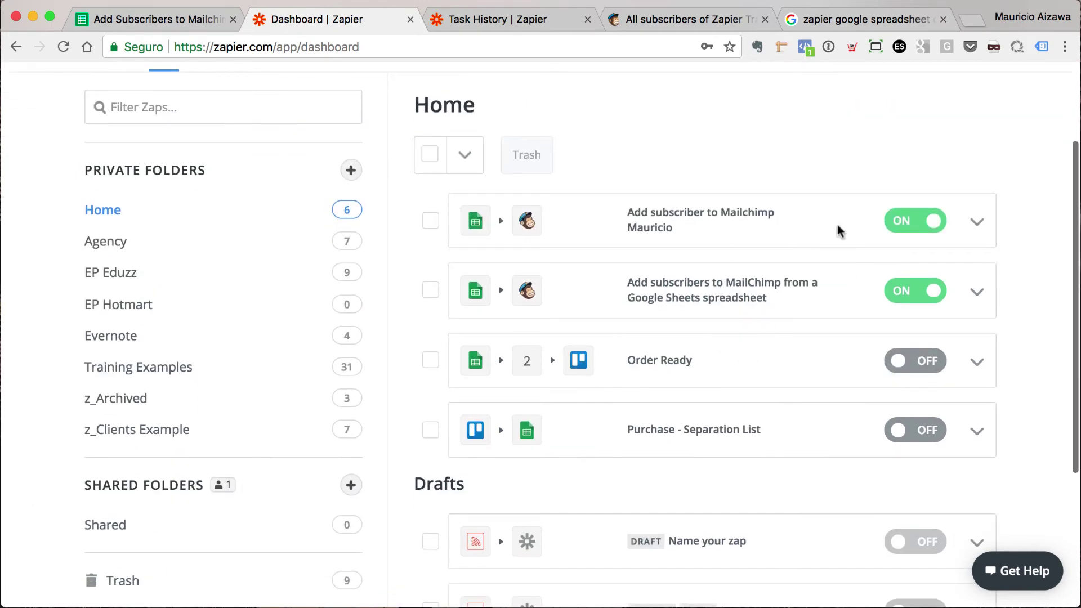
left_click(926, 293)
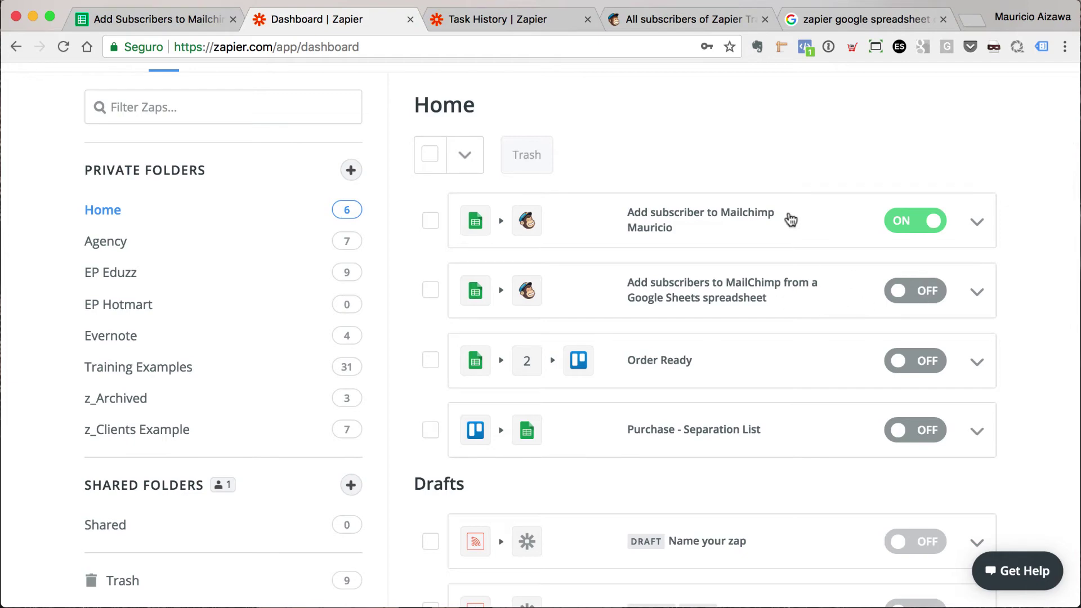
- Enter a third subscriber's first name, last name and e-mail address in row 4 of the sheet
left_click(152, 19)
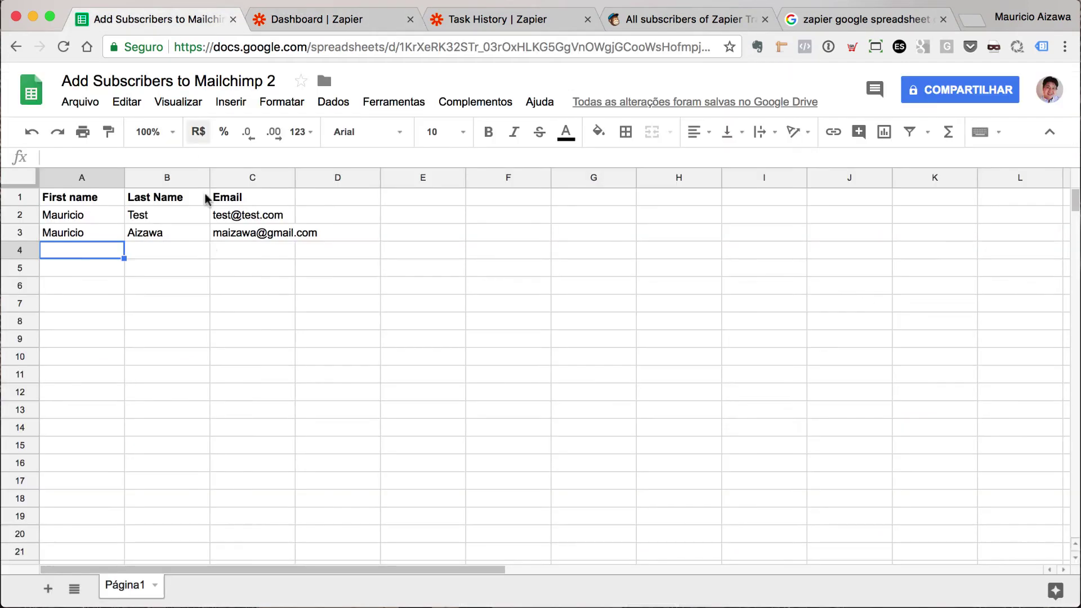
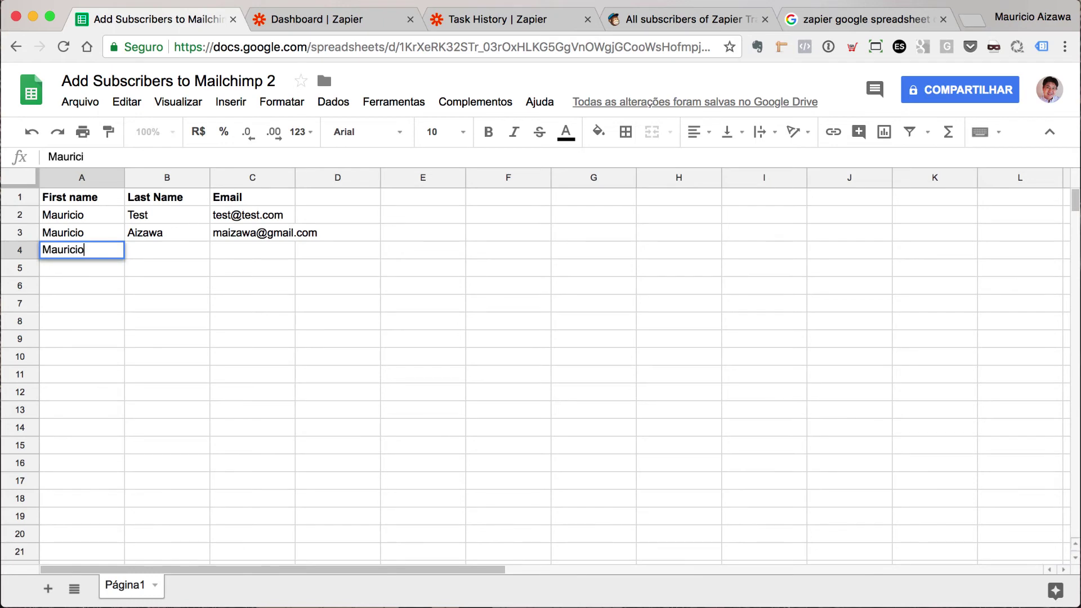
key("Tab")
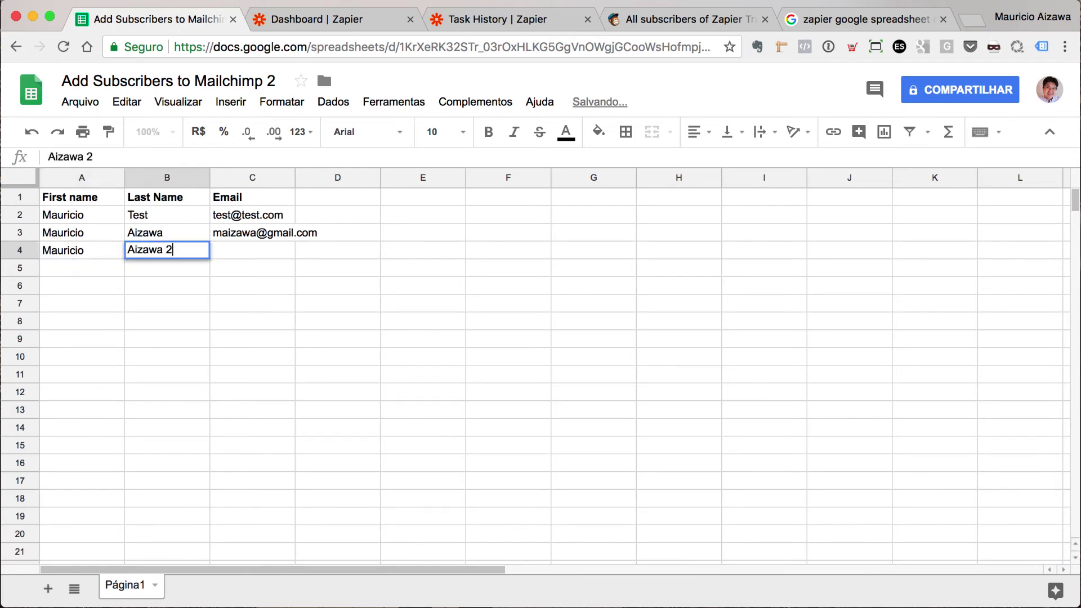
key("Tab")
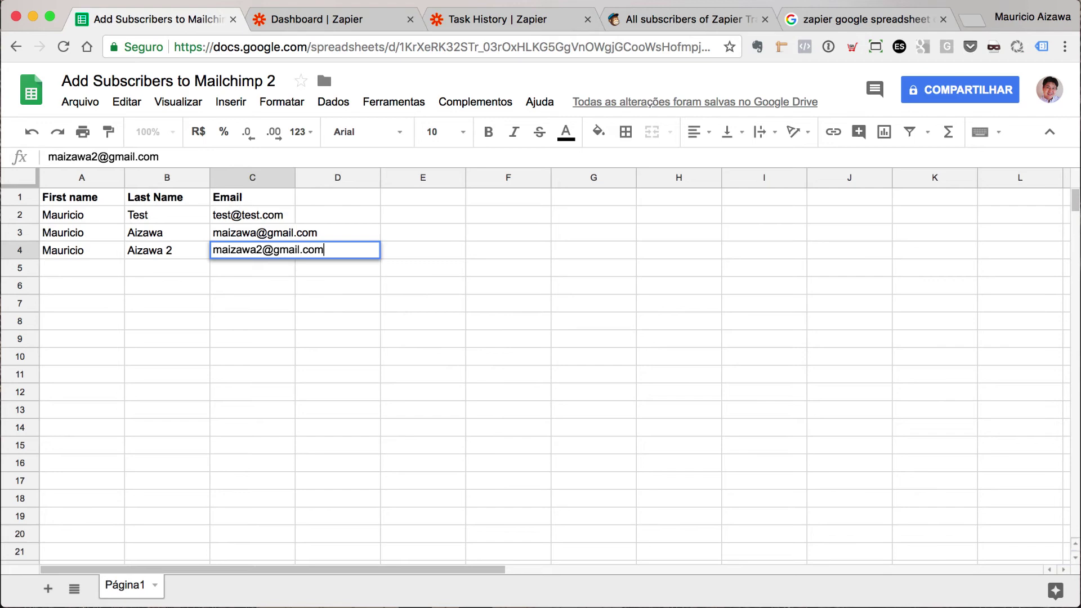
key("Return")
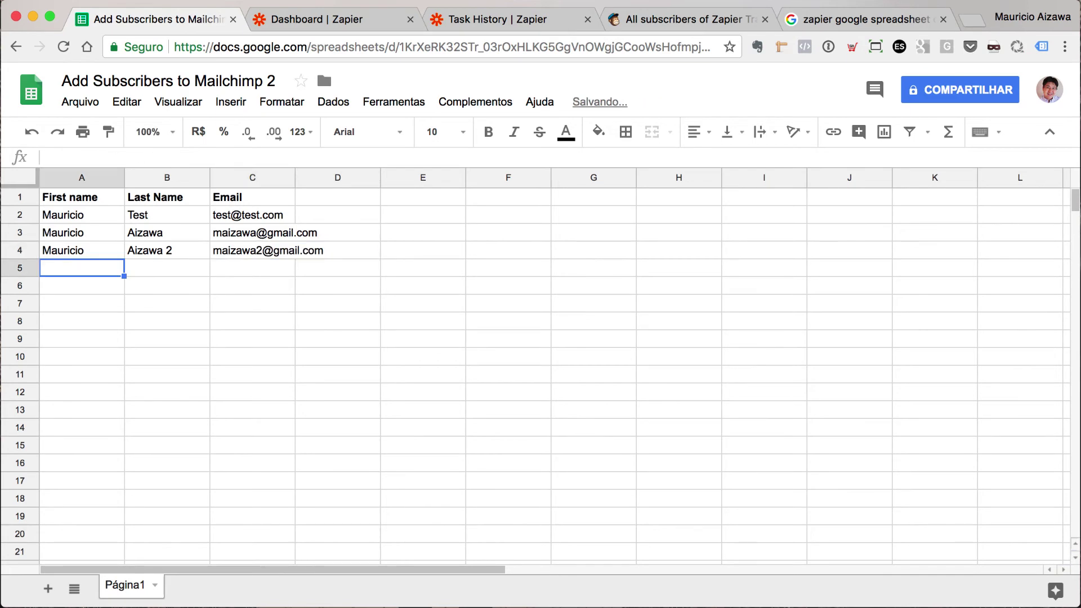
- Run the new zap manually from the dashboard and close the successful run status report
left_click(320, 24)
left_click(976, 241)
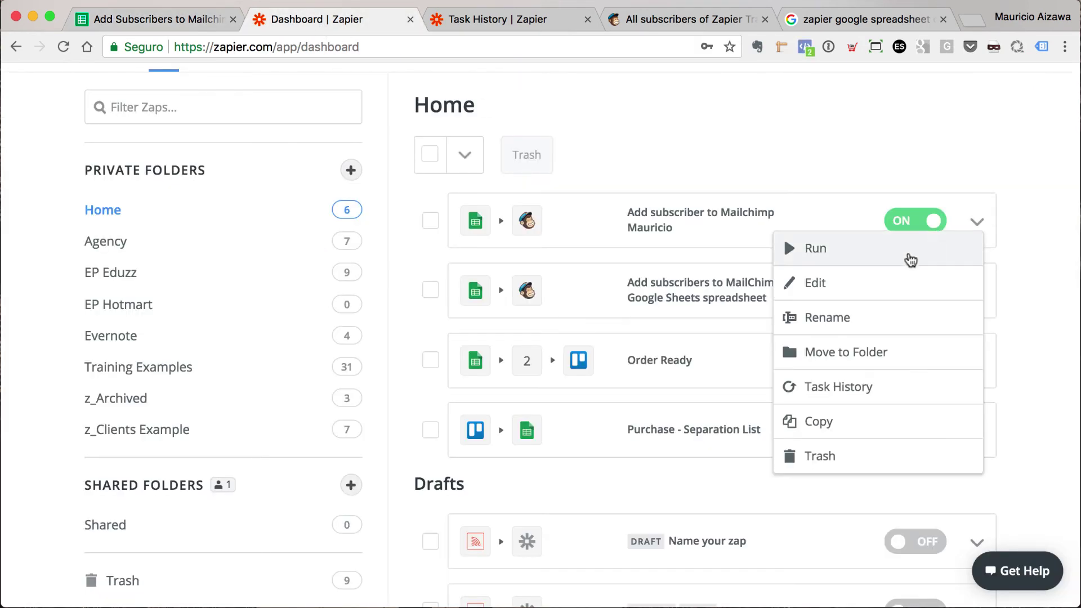
left_click(909, 258)
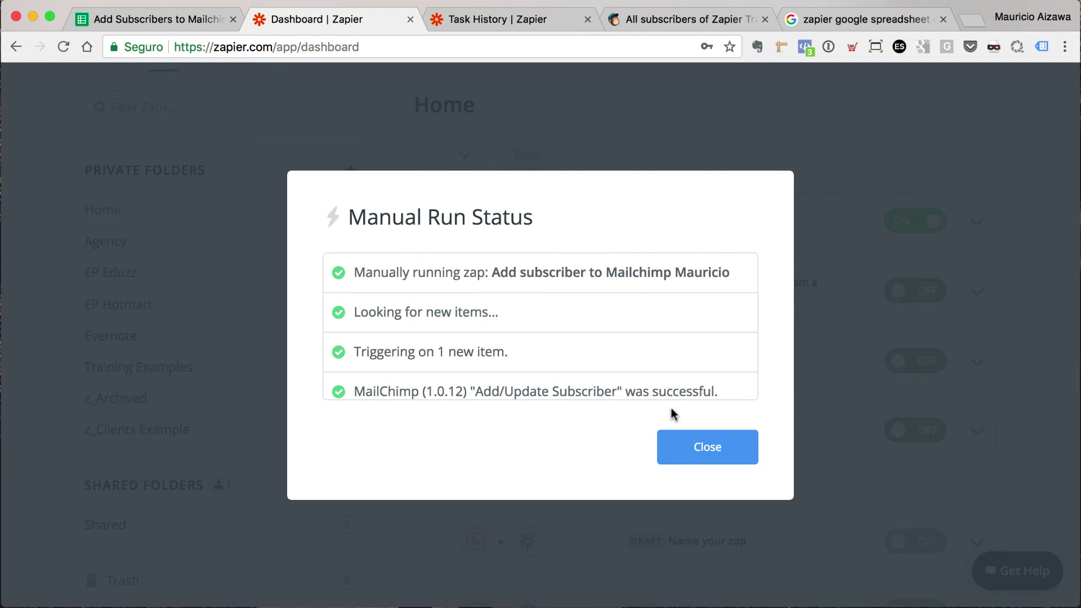
left_click(698, 445)
- Refresh the MailChimp Zapier Training list and open the second subscriber's profile, added via Zapier at 8:22AM
left_click(684, 19)
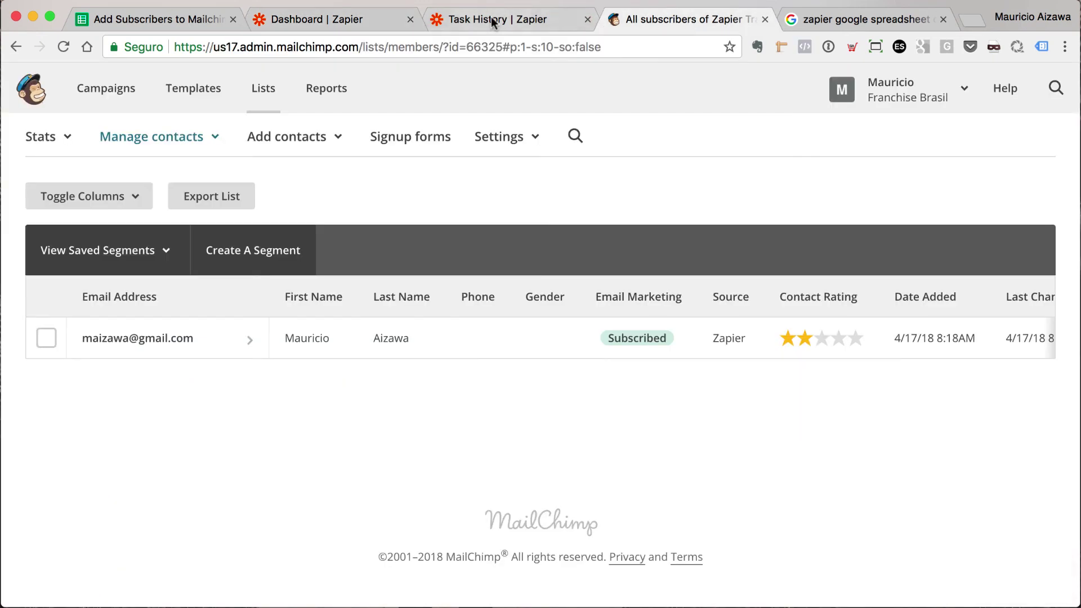
left_click(63, 47)
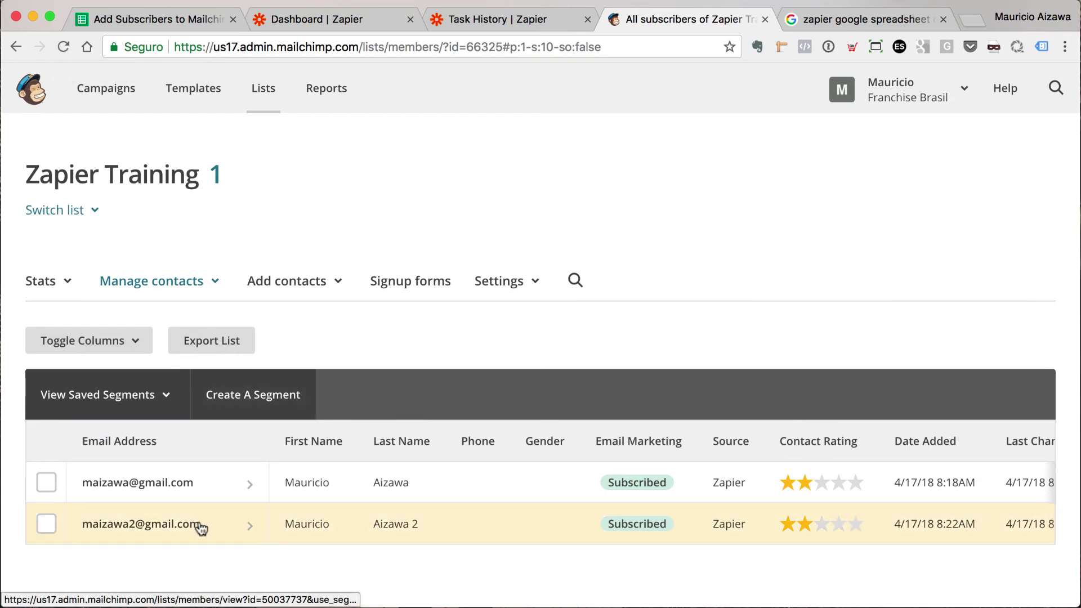
scroll(200, 528, "down", 3)
left_click(178, 411)
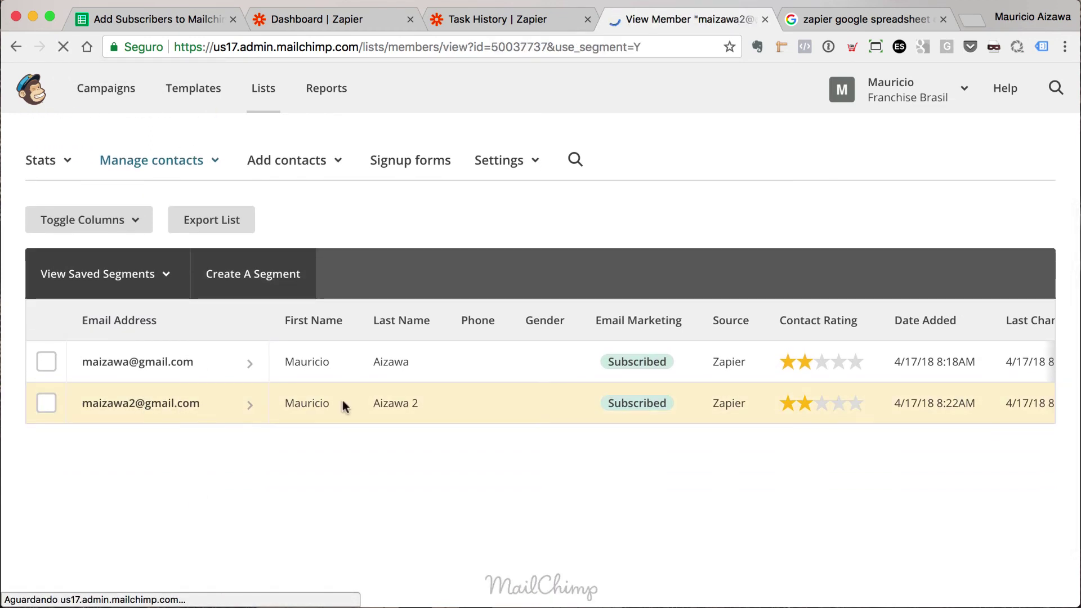